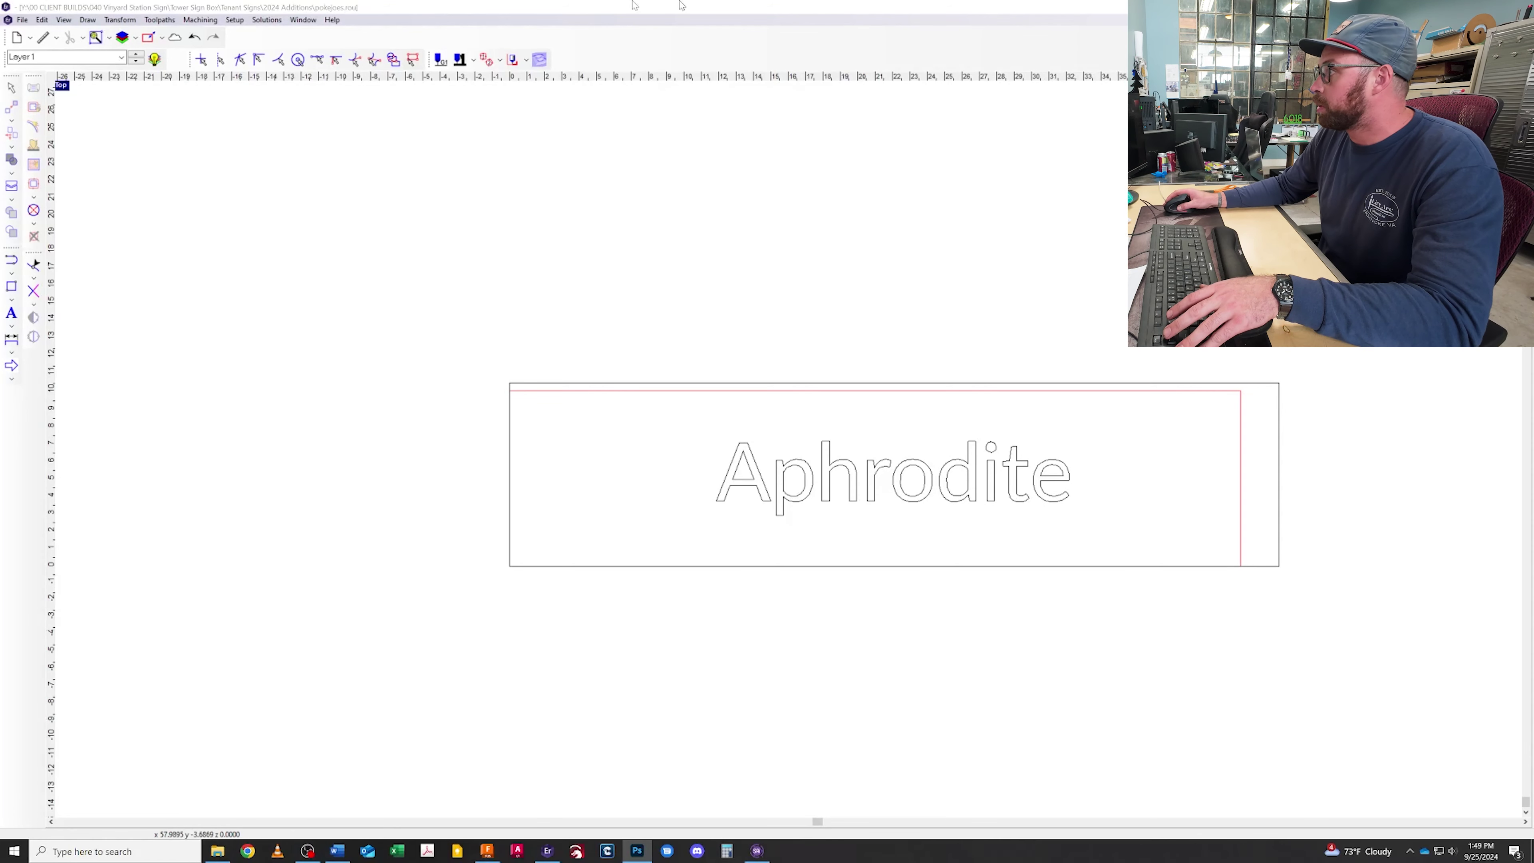
- Check the PANDA boba sign mockup in Photoshop, then return to EnRoute's canvas context menu
{"action": "key", "text": "alt+Tab"}
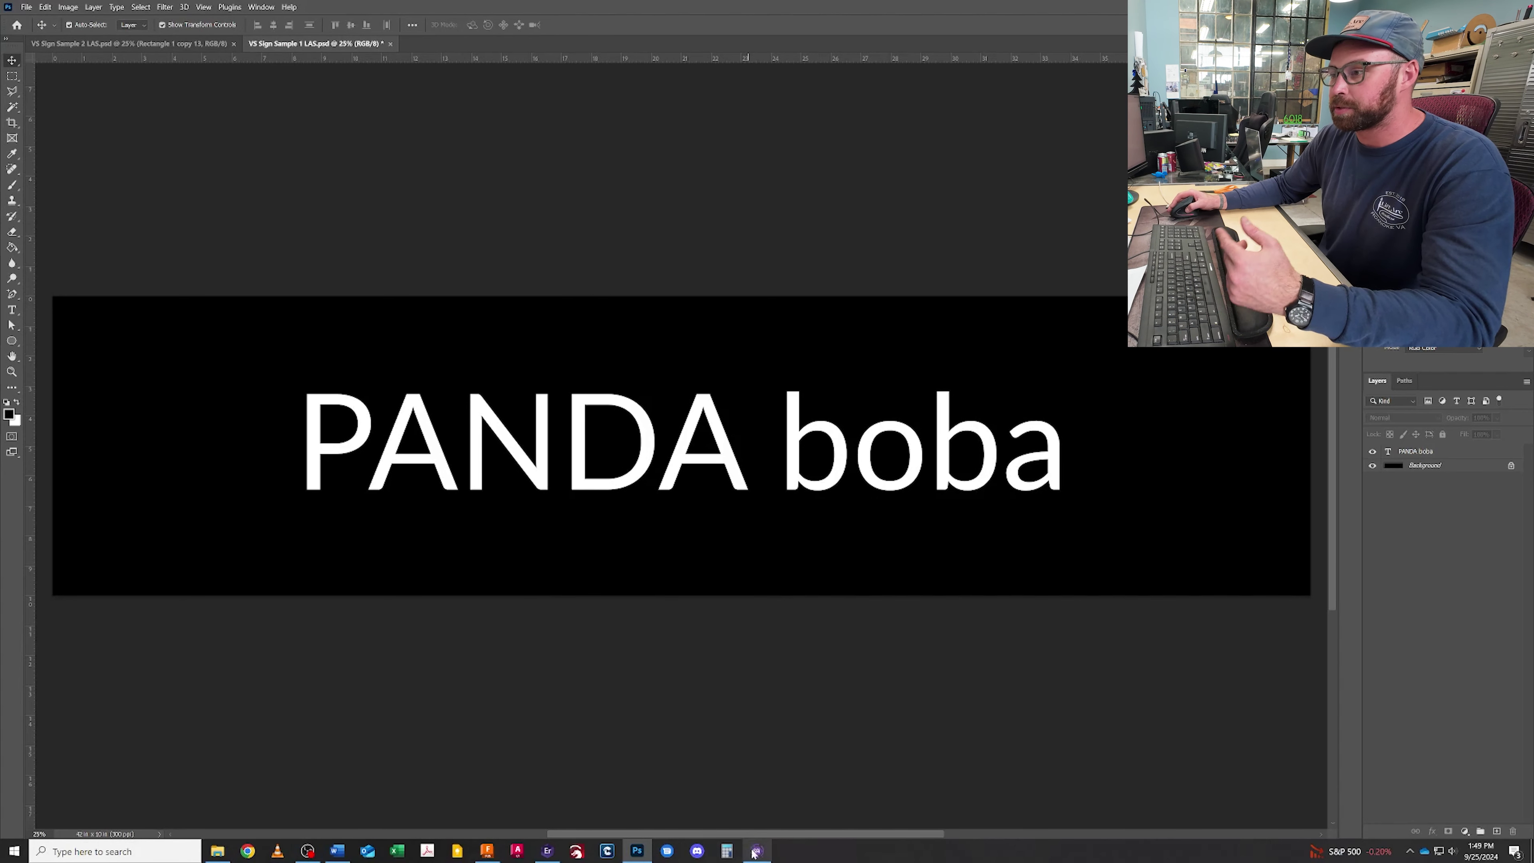
{"action": "left_click", "coordinate": [547, 850]}
{"action": "scroll", "coordinate": [554, 288], "scroll_direction": "down", "scroll_amount": 5}
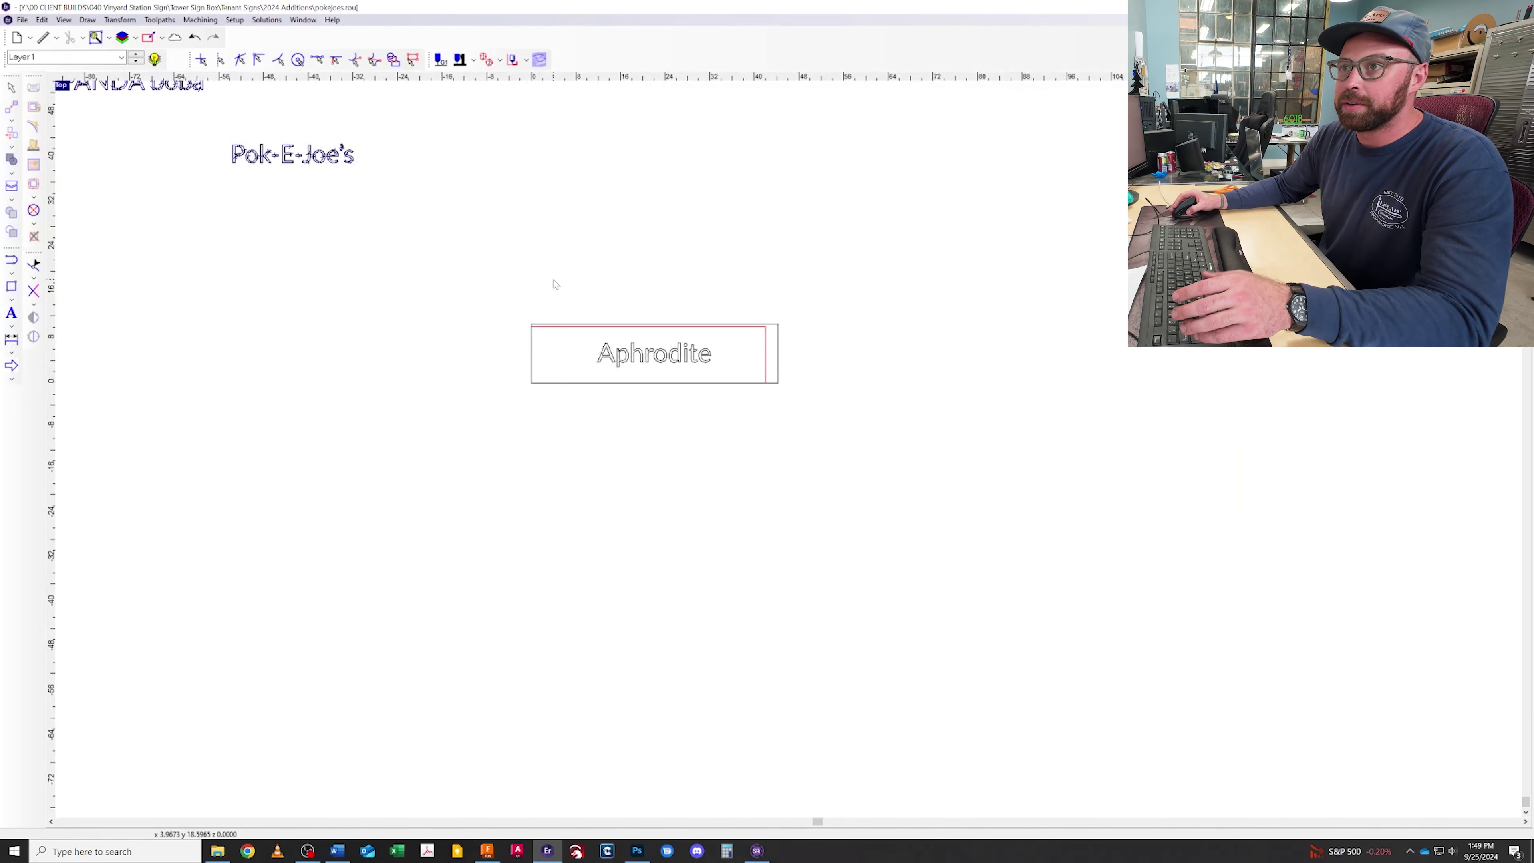
{"action": "scroll", "coordinate": [505, 226], "scroll_direction": "up", "scroll_amount": 4}
{"action": "right_click", "coordinate": [814, 260]}
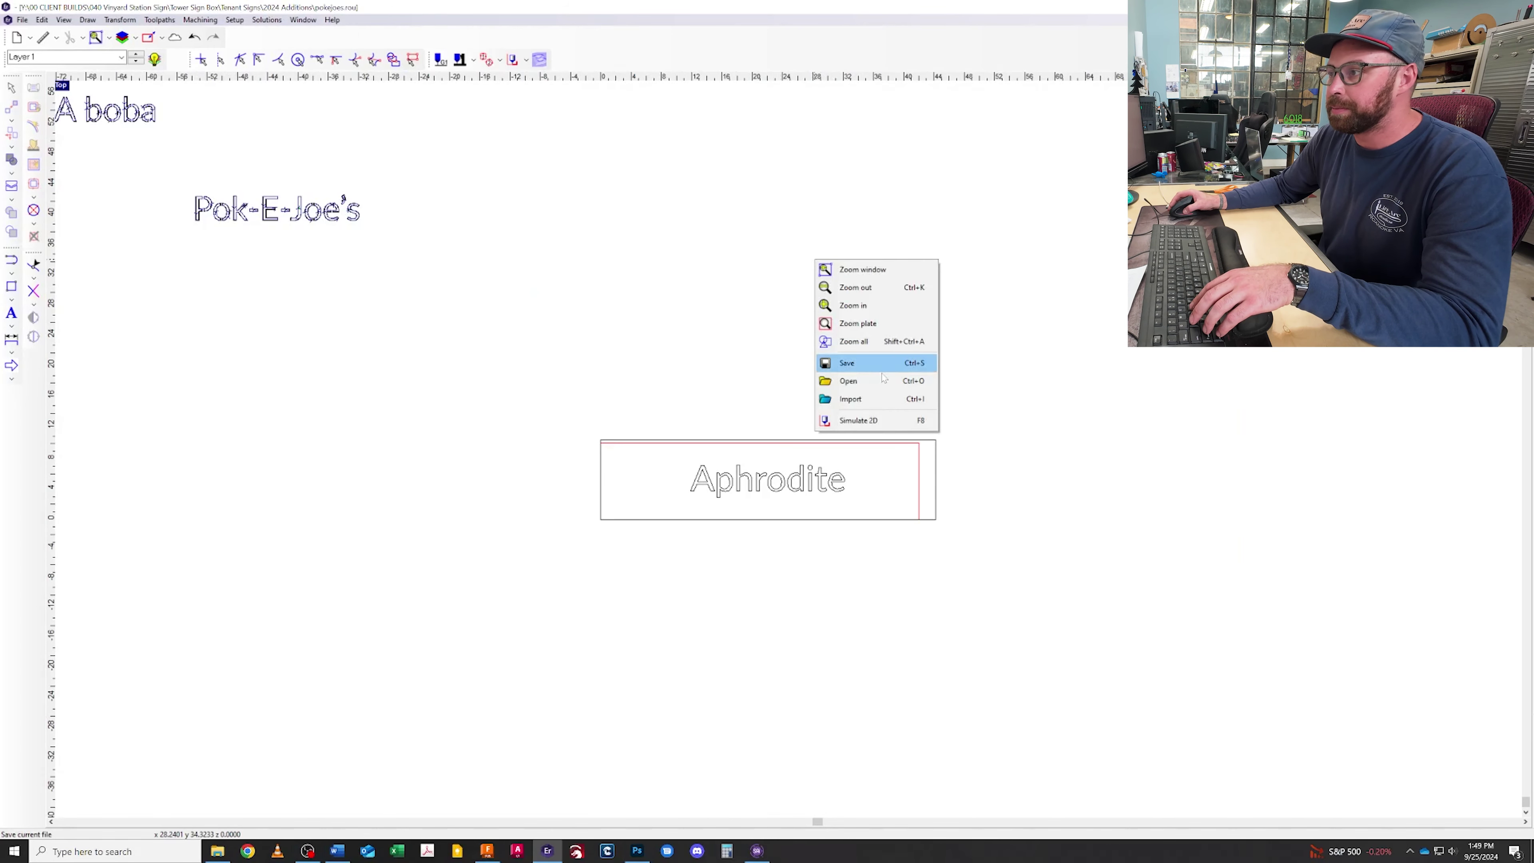
- Import PokEJoes.jpg, place it right of the Aphrodite sign, then delete the bitmap
{"action": "left_click", "coordinate": [850, 399]}
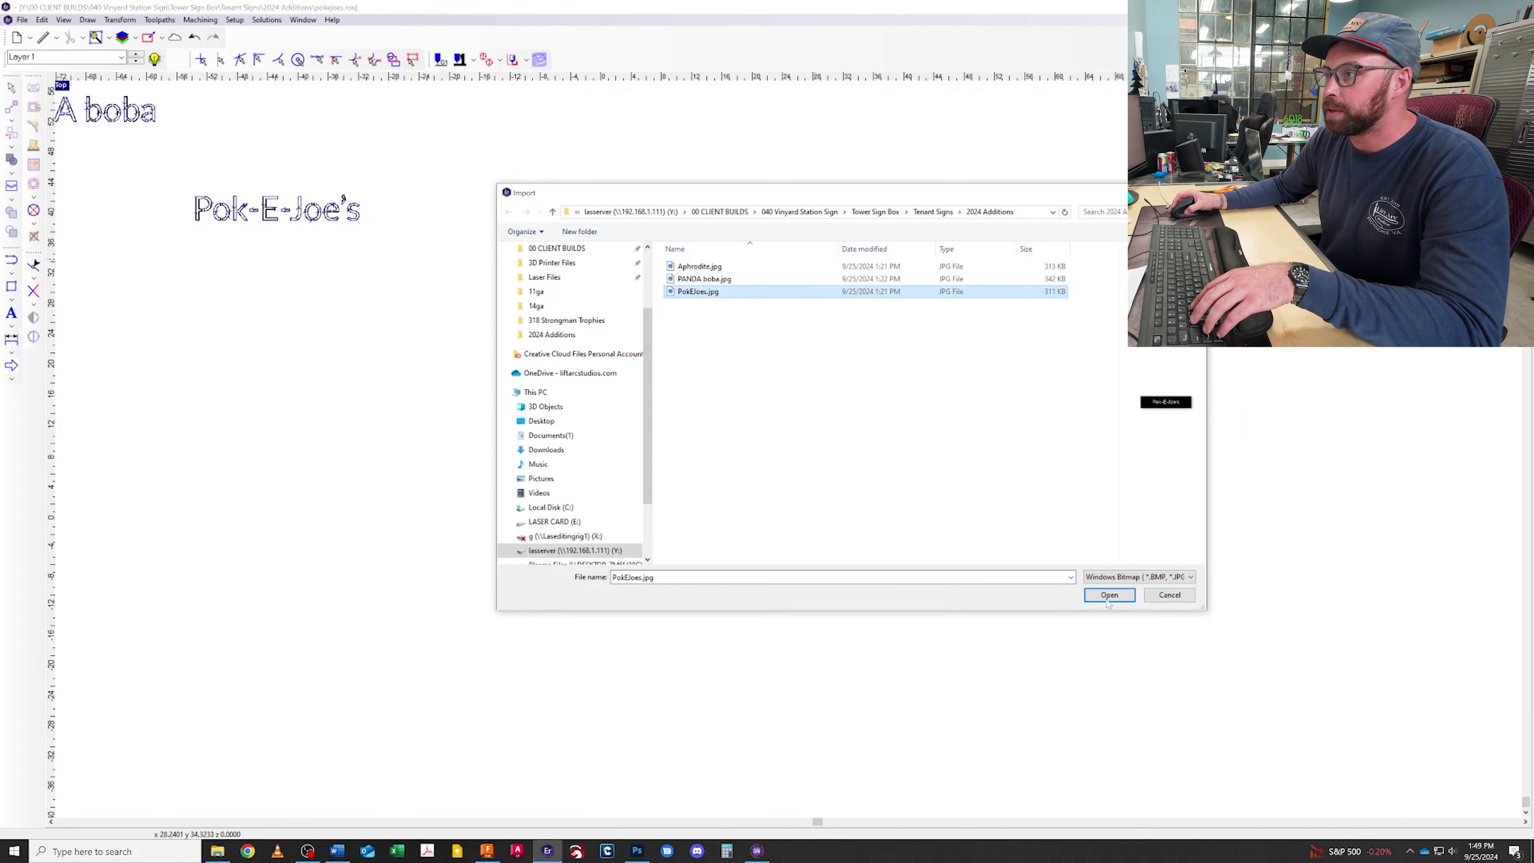
{"action": "left_click", "coordinate": [1109, 595]}
{"action": "left_click_drag", "start_coordinate": [1031, 425], "coordinate": [1200, 325]}
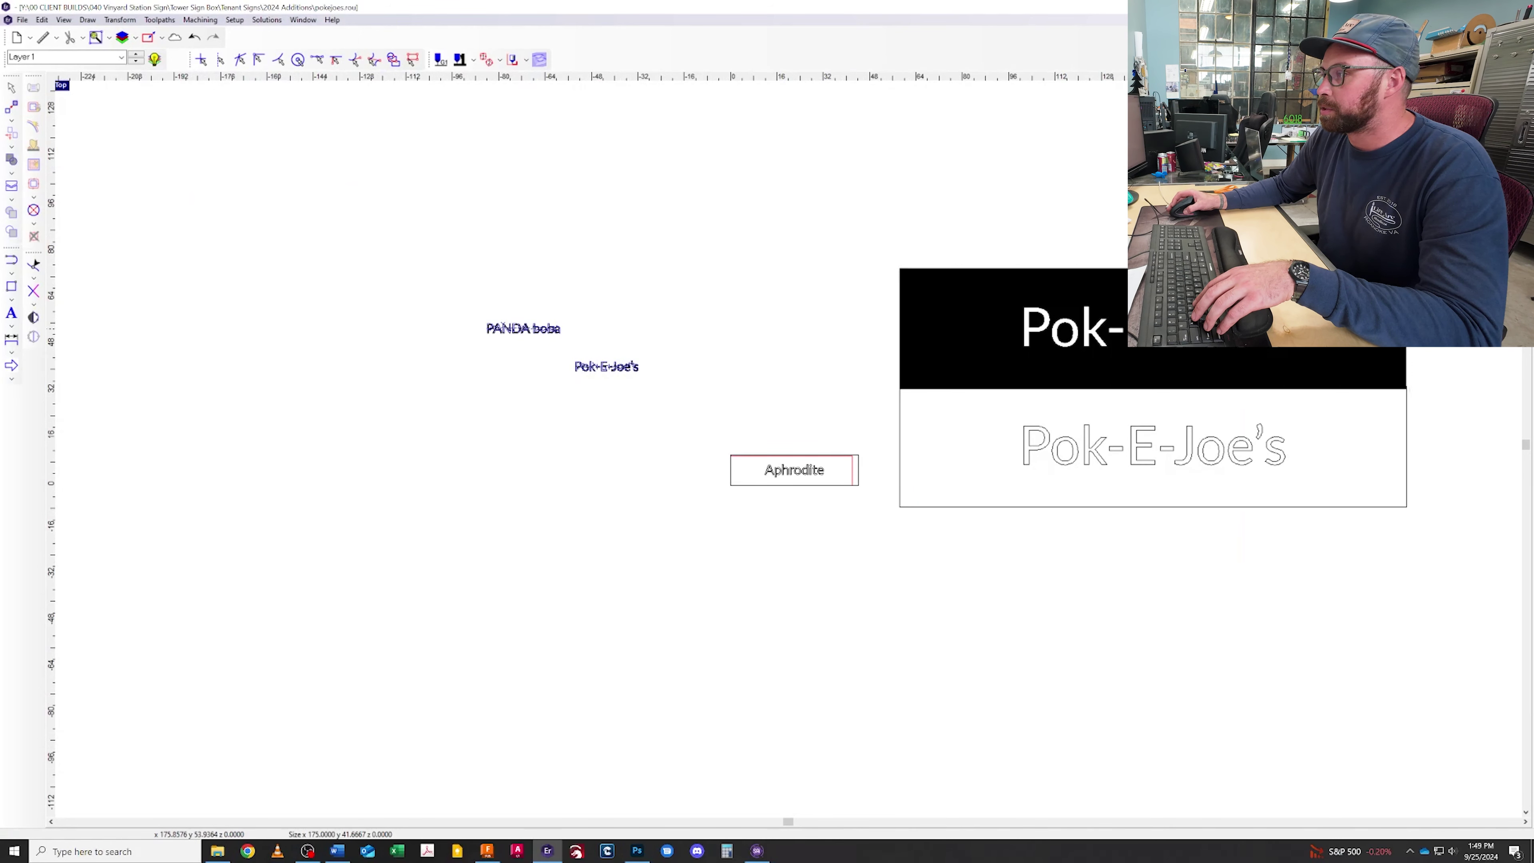
{"action": "key", "text": "Delete"}
- Merge the traced Pok-E-Joe's outlines with Transform > Contour operations > Merge
{"action": "left_click_drag", "start_coordinate": [886, 337], "coordinate": [1468, 607]}
{"action": "scroll", "coordinate": [1298, 474], "scroll_direction": "up", "scroll_amount": 3}
{"action": "scroll", "coordinate": [1164, 367], "scroll_direction": "down", "scroll_amount": 4}
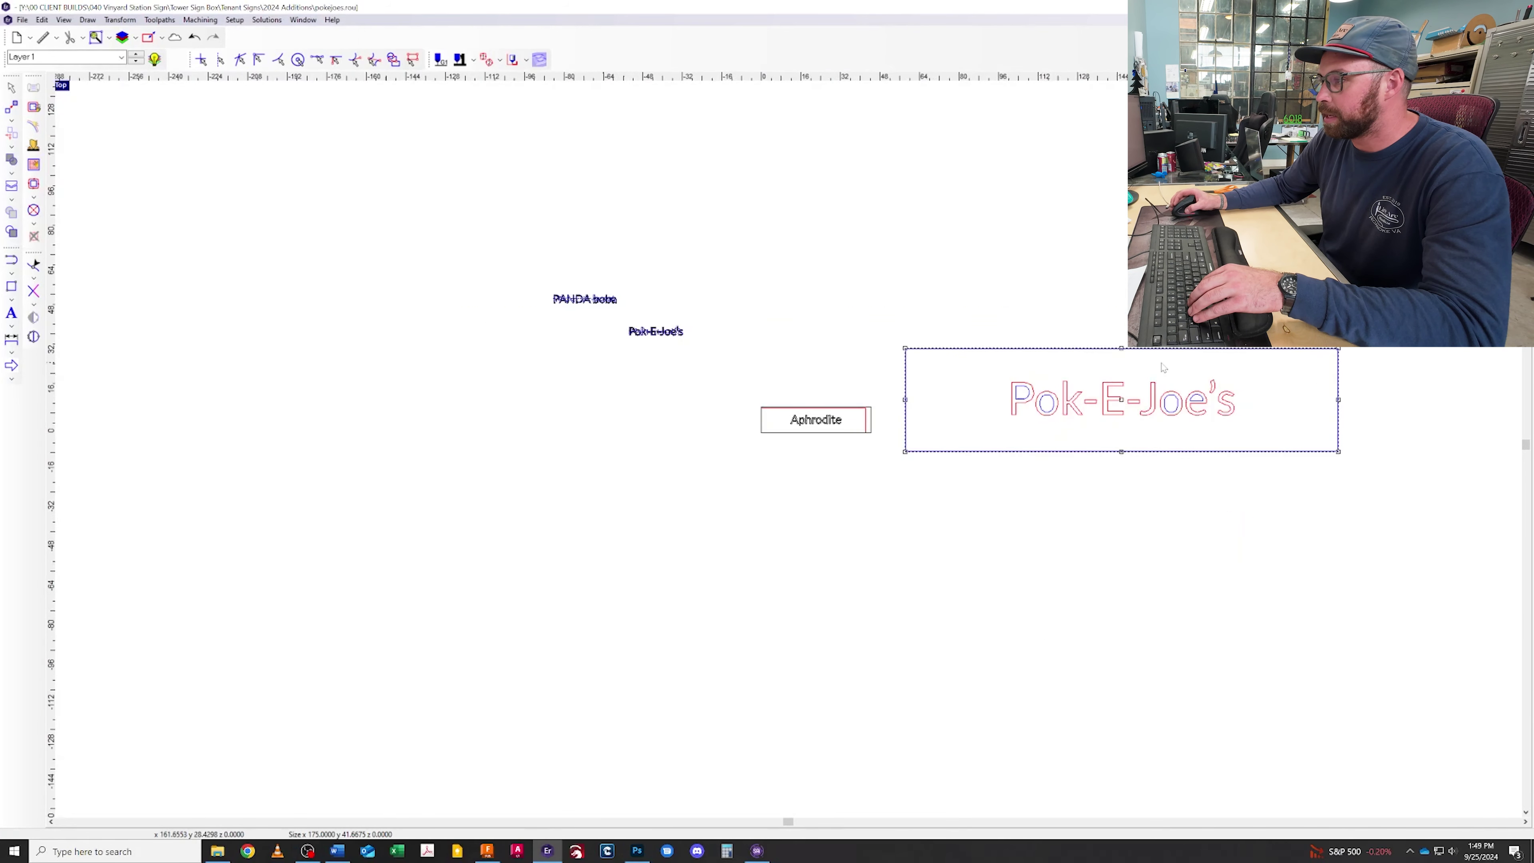
{"action": "left_click_drag", "start_coordinate": [879, 293], "coordinate": [1413, 605]}
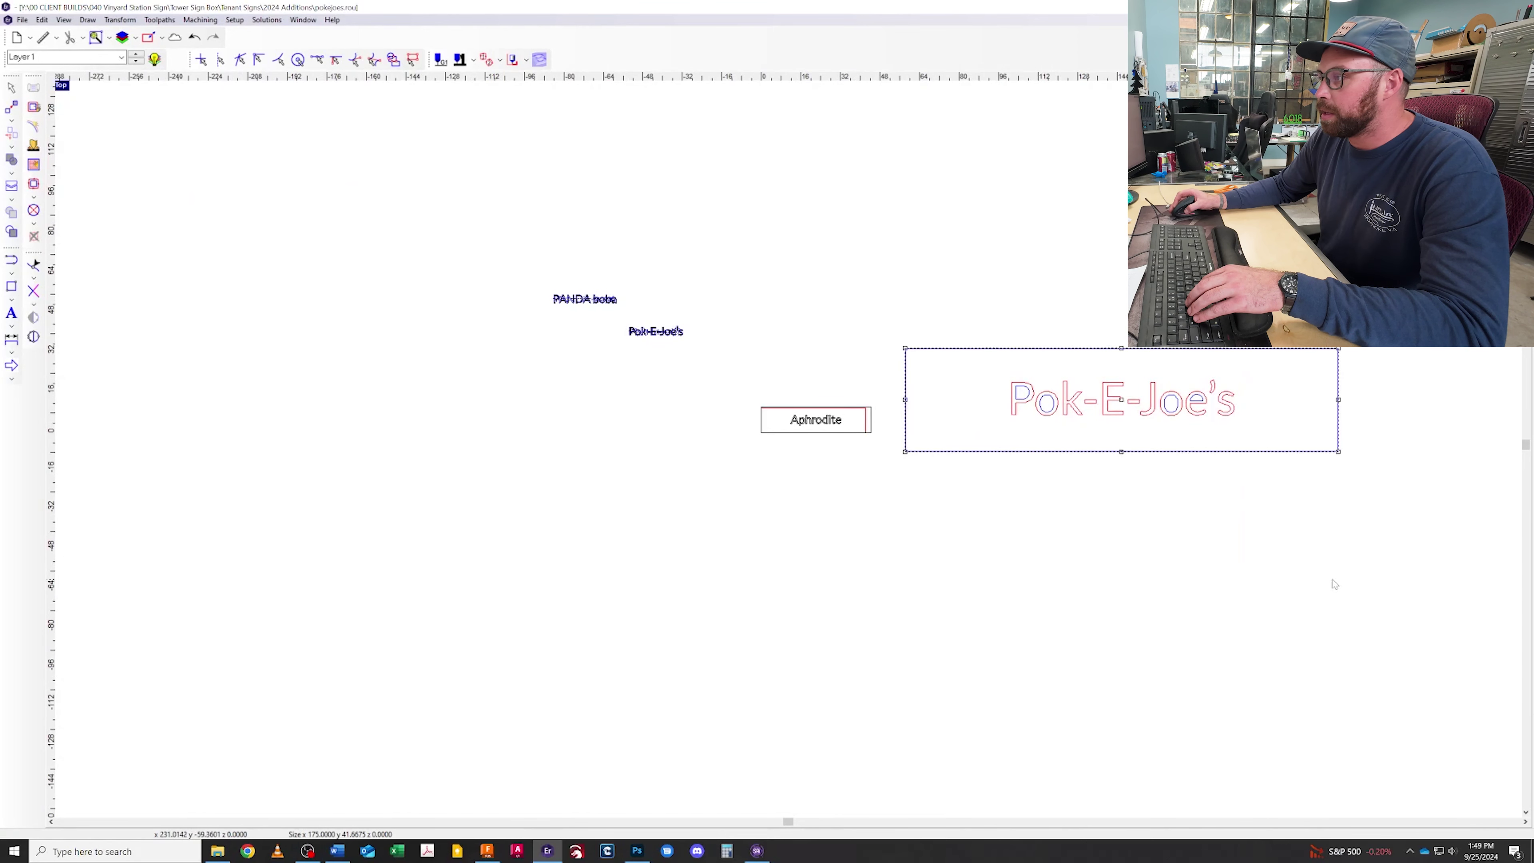
{"action": "left_click", "coordinate": [119, 19]}
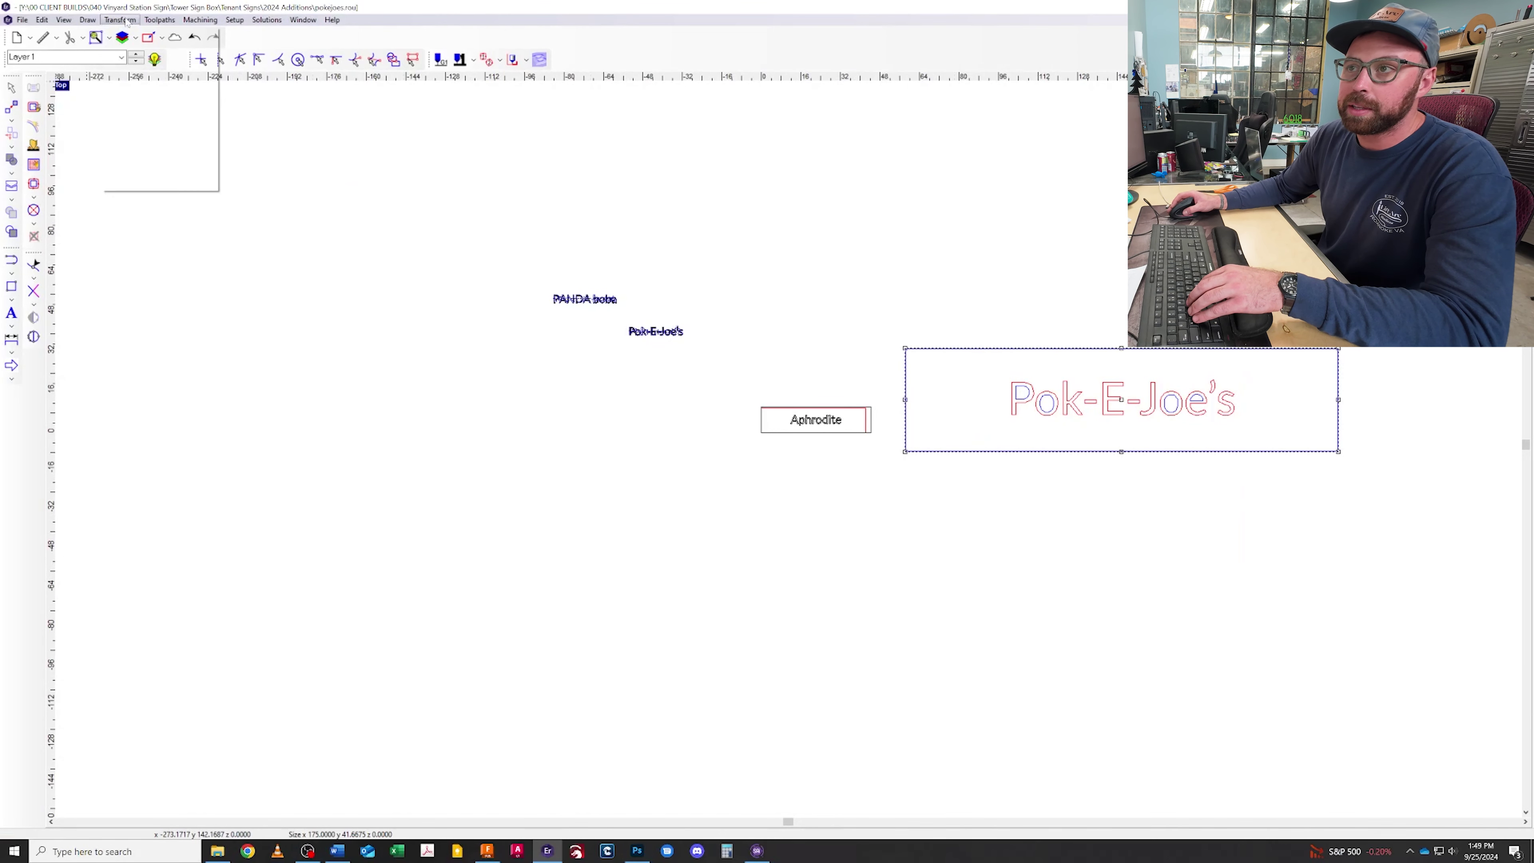
{"action": "mouse_move", "coordinate": [154, 181]}
{"action": "left_click", "coordinate": [238, 185]}
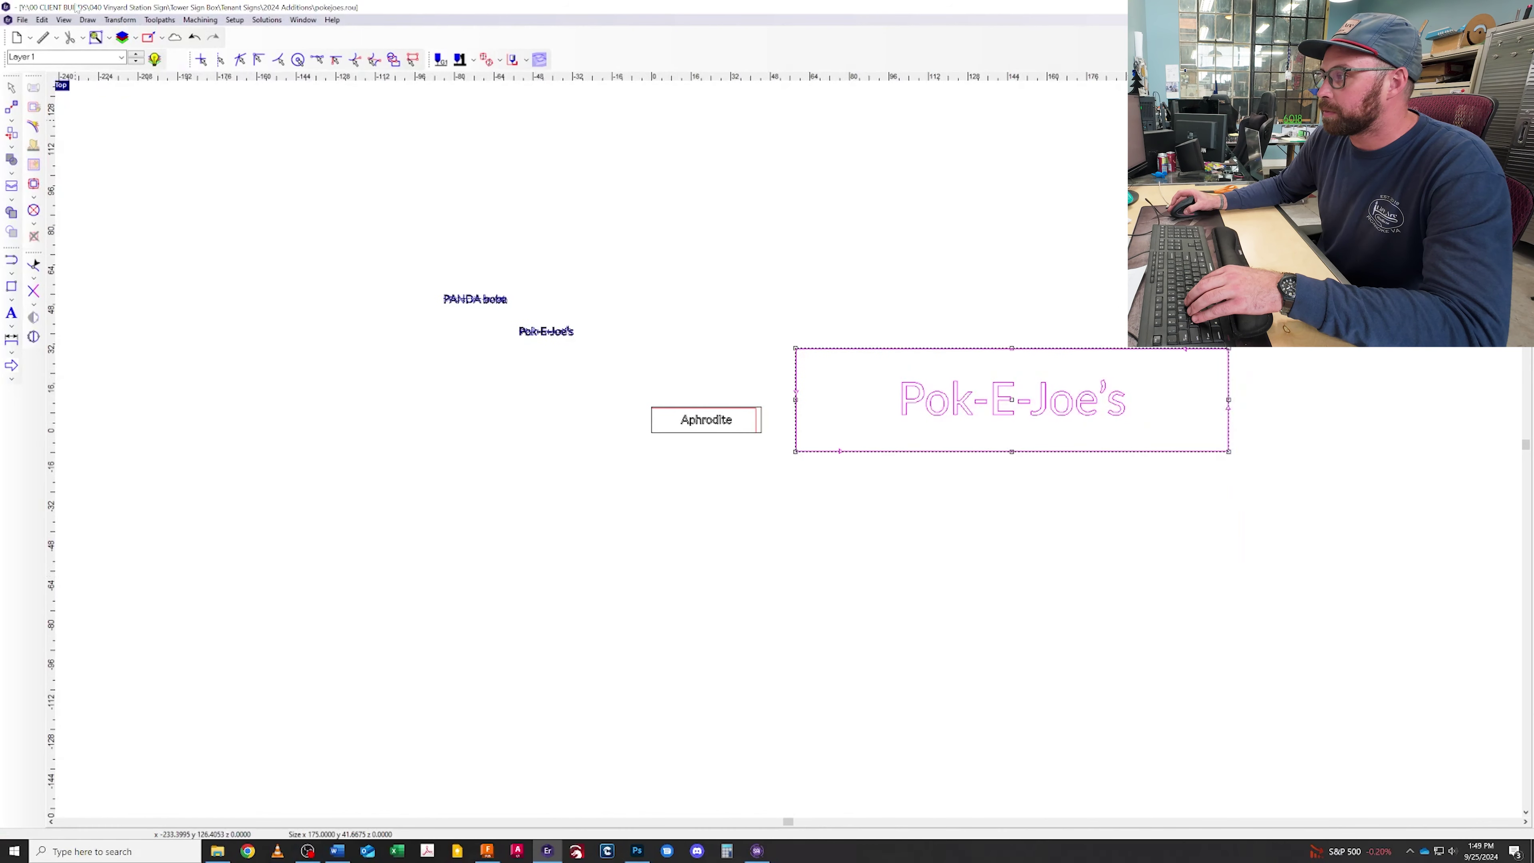
{"action": "left_click", "coordinate": [119, 19]}
{"action": "mouse_move", "coordinate": [155, 180]}
{"action": "left_click", "coordinate": [248, 181]}
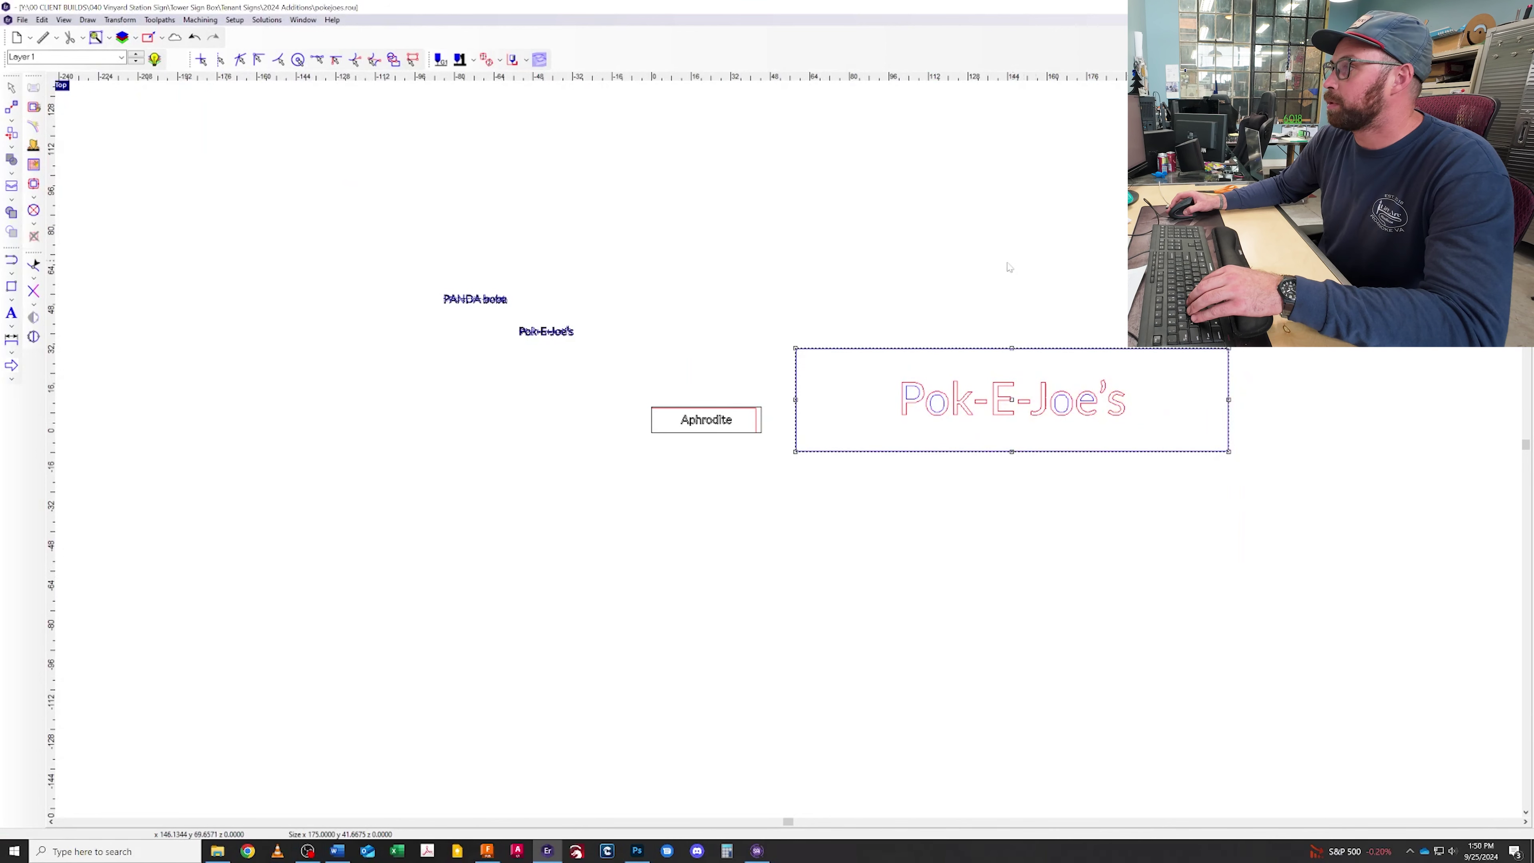
- Shrink the Pok-E-Joe's sign and its box, then window-select it
{"action": "left_click", "coordinate": [794, 303]}
{"action": "left_click", "coordinate": [1034, 409]}
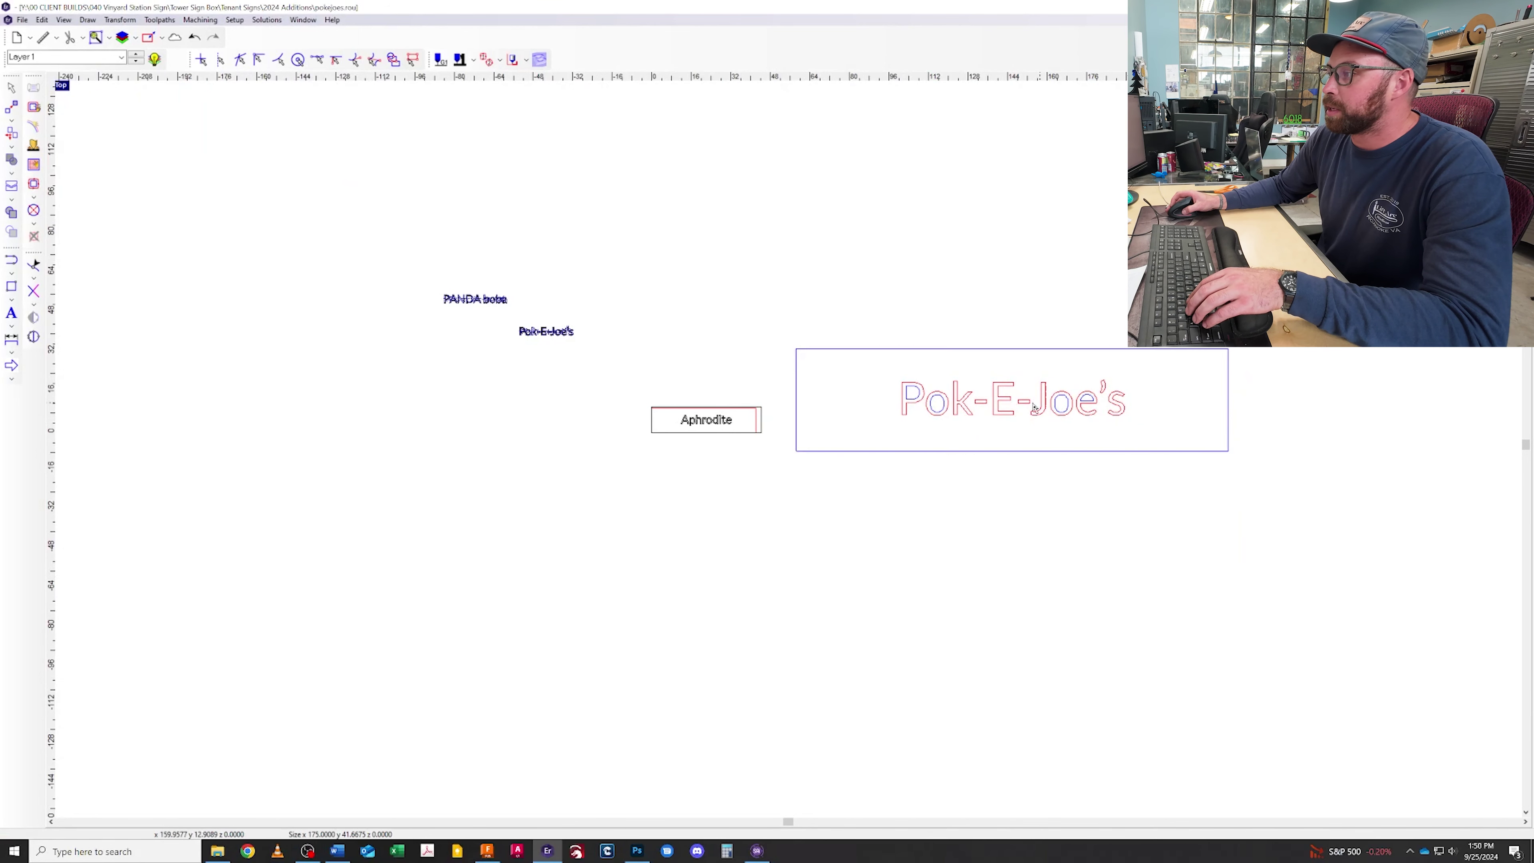
{"action": "left_click_drag", "start_coordinate": [886, 440], "coordinate": [886, 439]}
{"action": "scroll", "coordinate": [856, 418], "scroll_direction": "up", "scroll_amount": 2}
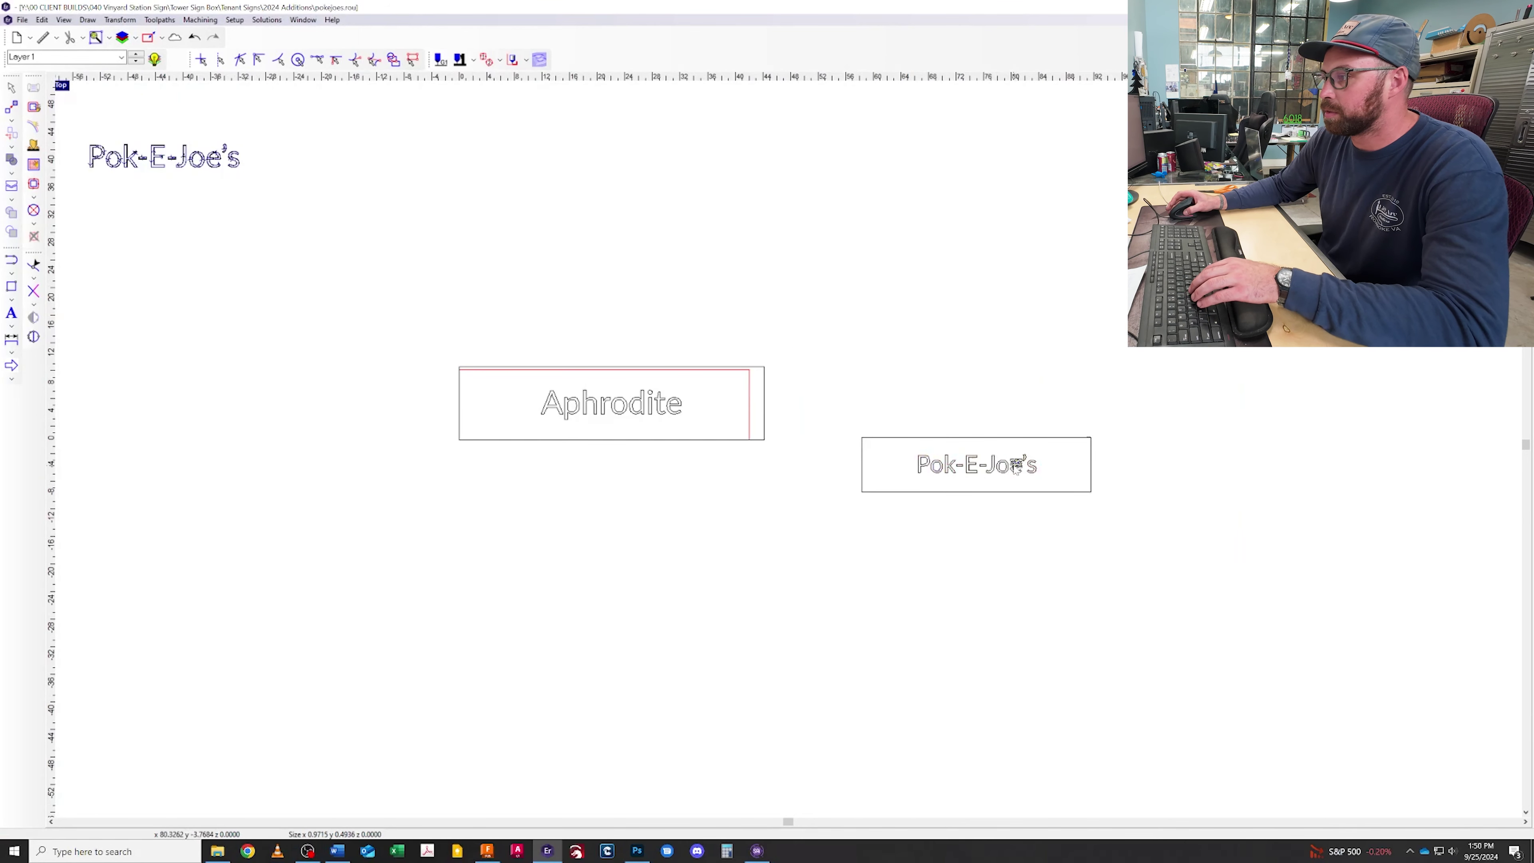
{"action": "mouse_move", "coordinate": [832, 397]}
{"action": "left_mouse_down"}
{"action": "mouse_move", "coordinate": [1369, 568]}
{"action": "mouse_move", "coordinate": [1355, 571]}
{"action": "left_mouse_up"}
- Delete the Pok-E-Joe's sign and nudge the Aphrodite text and border up off the plate
{"action": "key", "text": "Delete"}
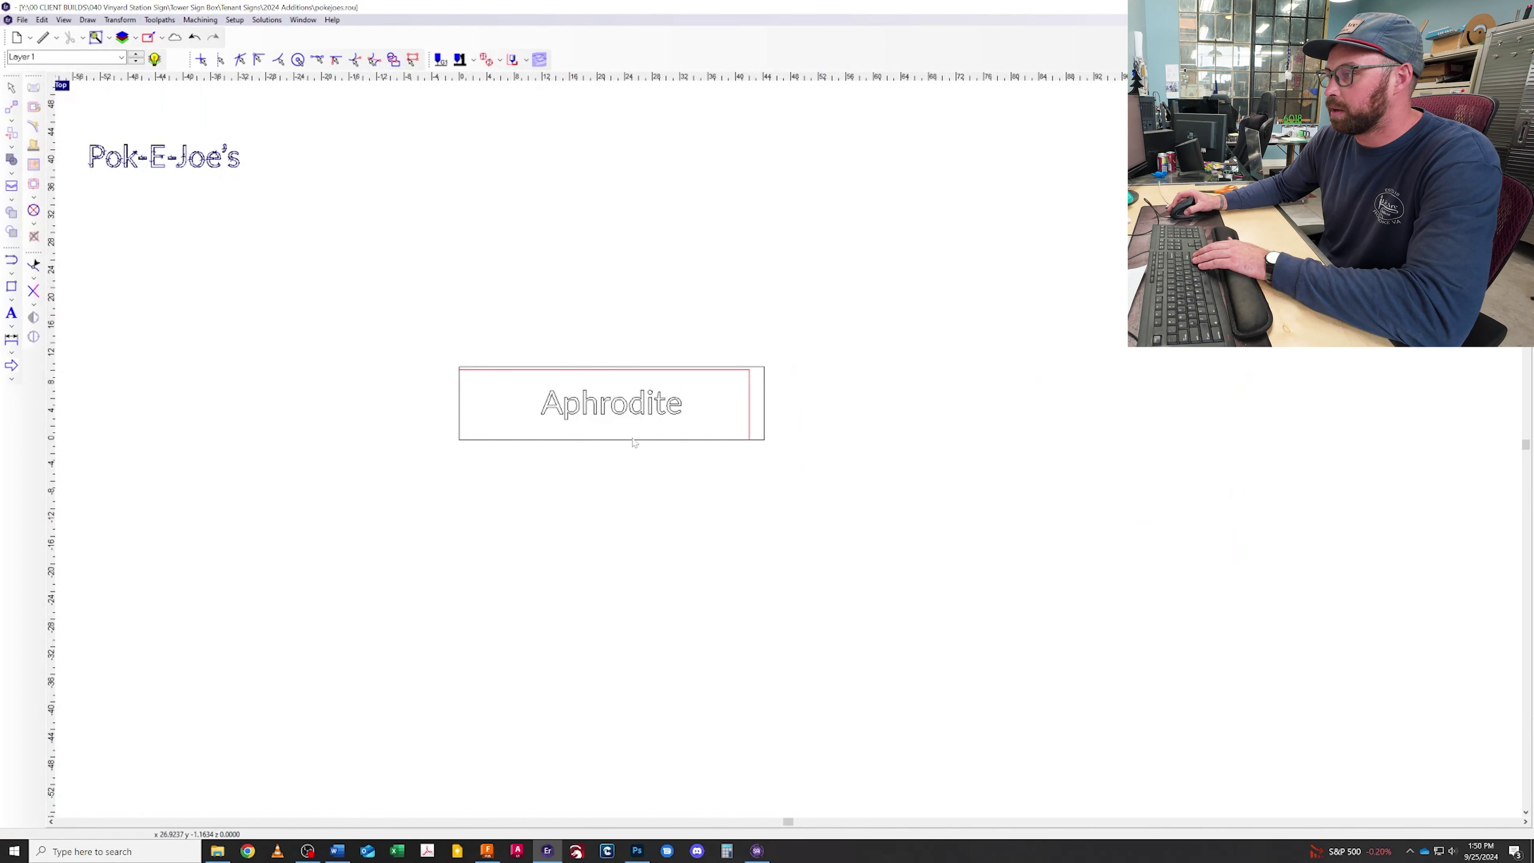
{"action": "scroll", "coordinate": [423, 335], "scroll_direction": "up", "scroll_amount": 1}
{"action": "scroll", "coordinate": [579, 393], "scroll_direction": "up", "scroll_amount": 1}
{"action": "left_click_drag", "start_coordinate": [408, 326], "coordinate": [1318, 668]}
{"action": "key", "text": "Up"}
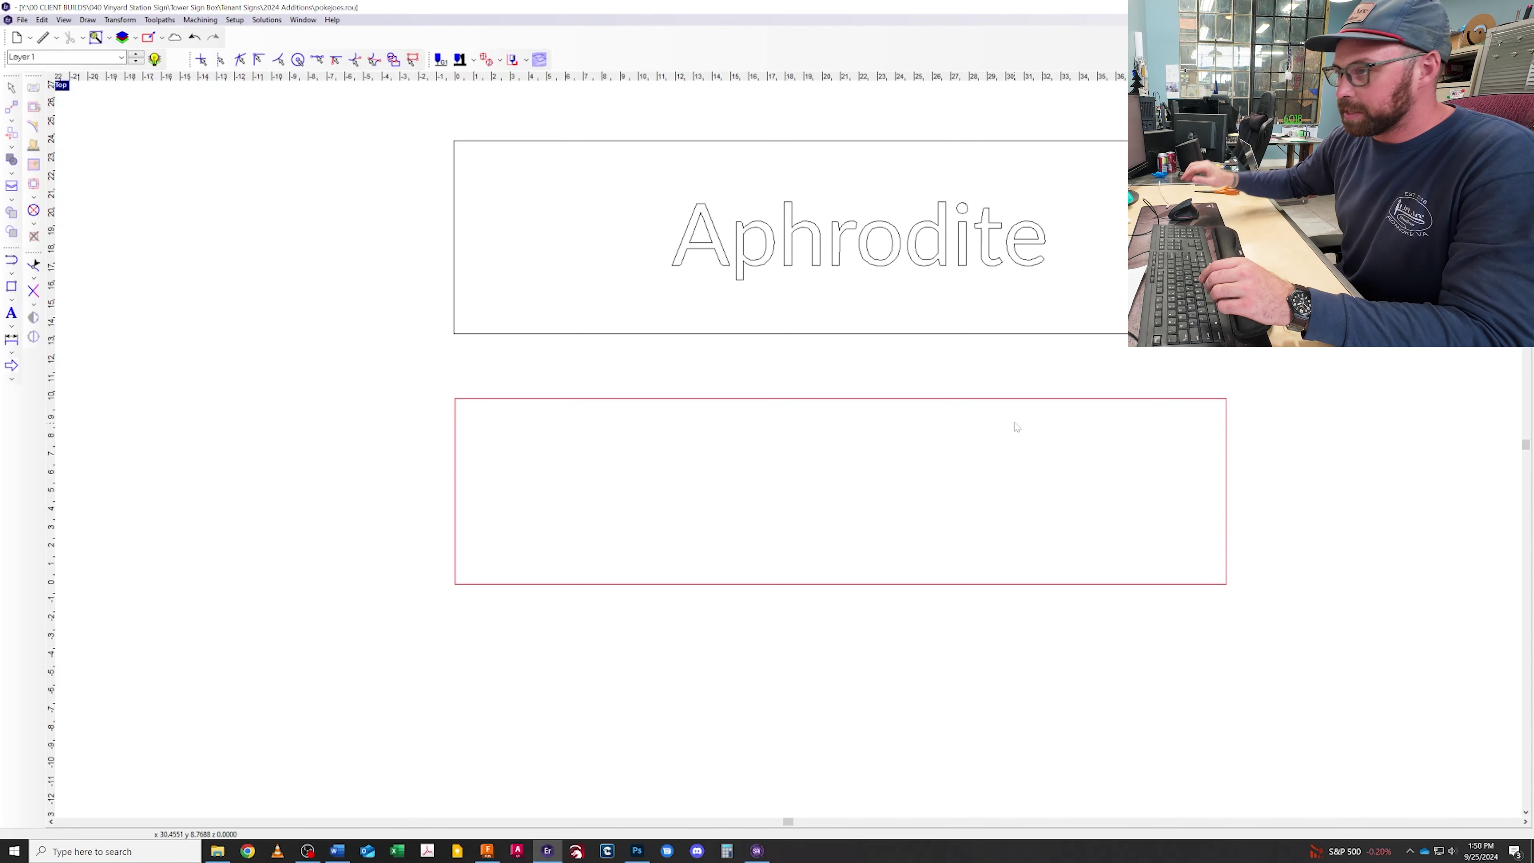
- Move the Aphrodite sign onto the red plate and resize it to 41.9962 × 9.9993
{"action": "scroll", "coordinate": [570, 328], "scroll_direction": "up", "scroll_amount": 2}
{"action": "left_click", "coordinate": [570, 328]}
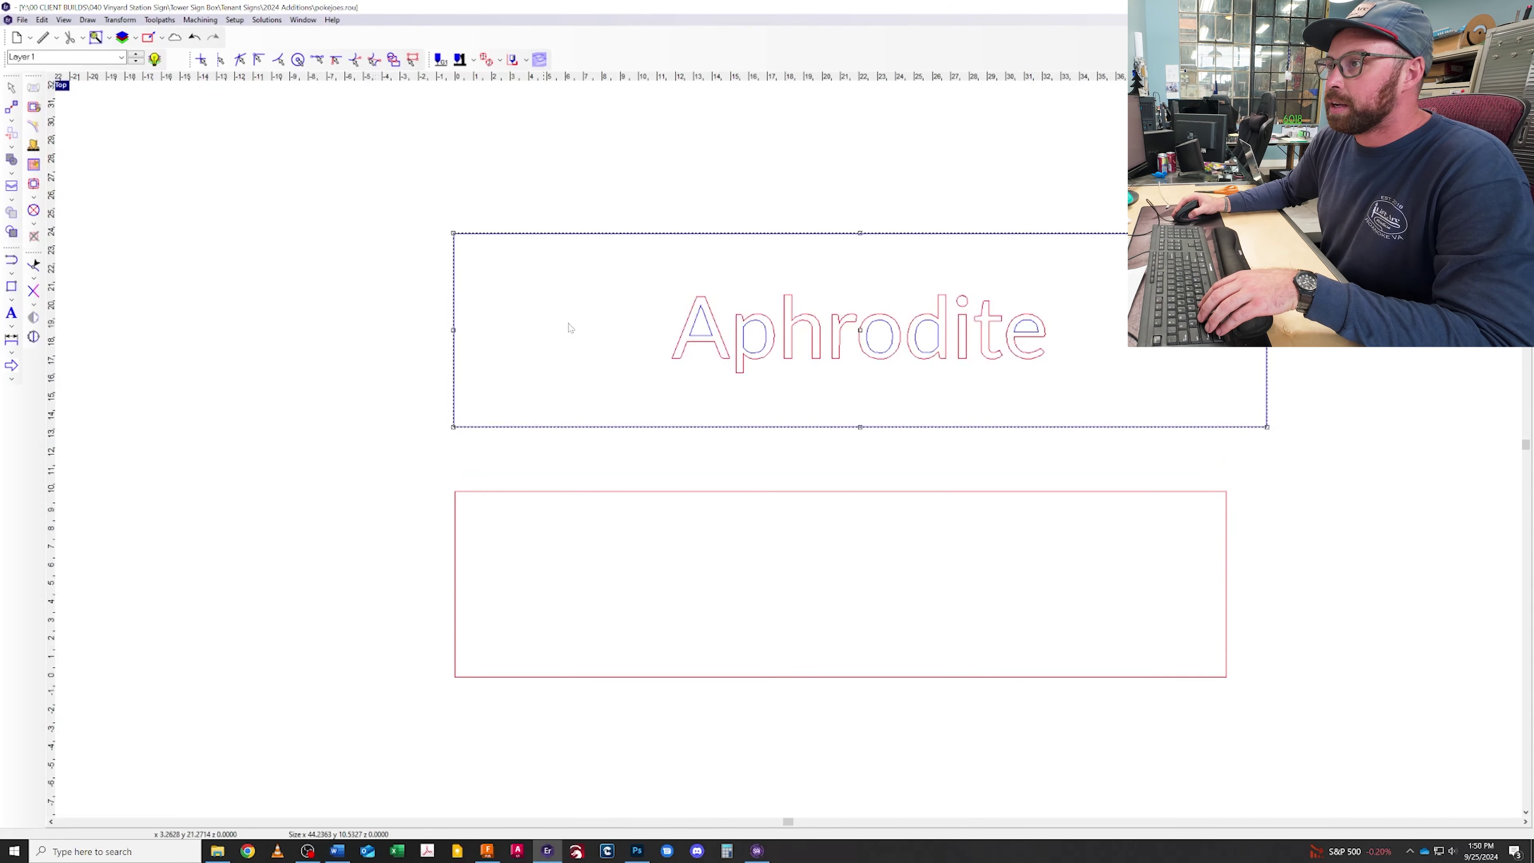
{"action": "left_click_drag", "start_coordinate": [851, 336], "coordinate": [860, 583]}
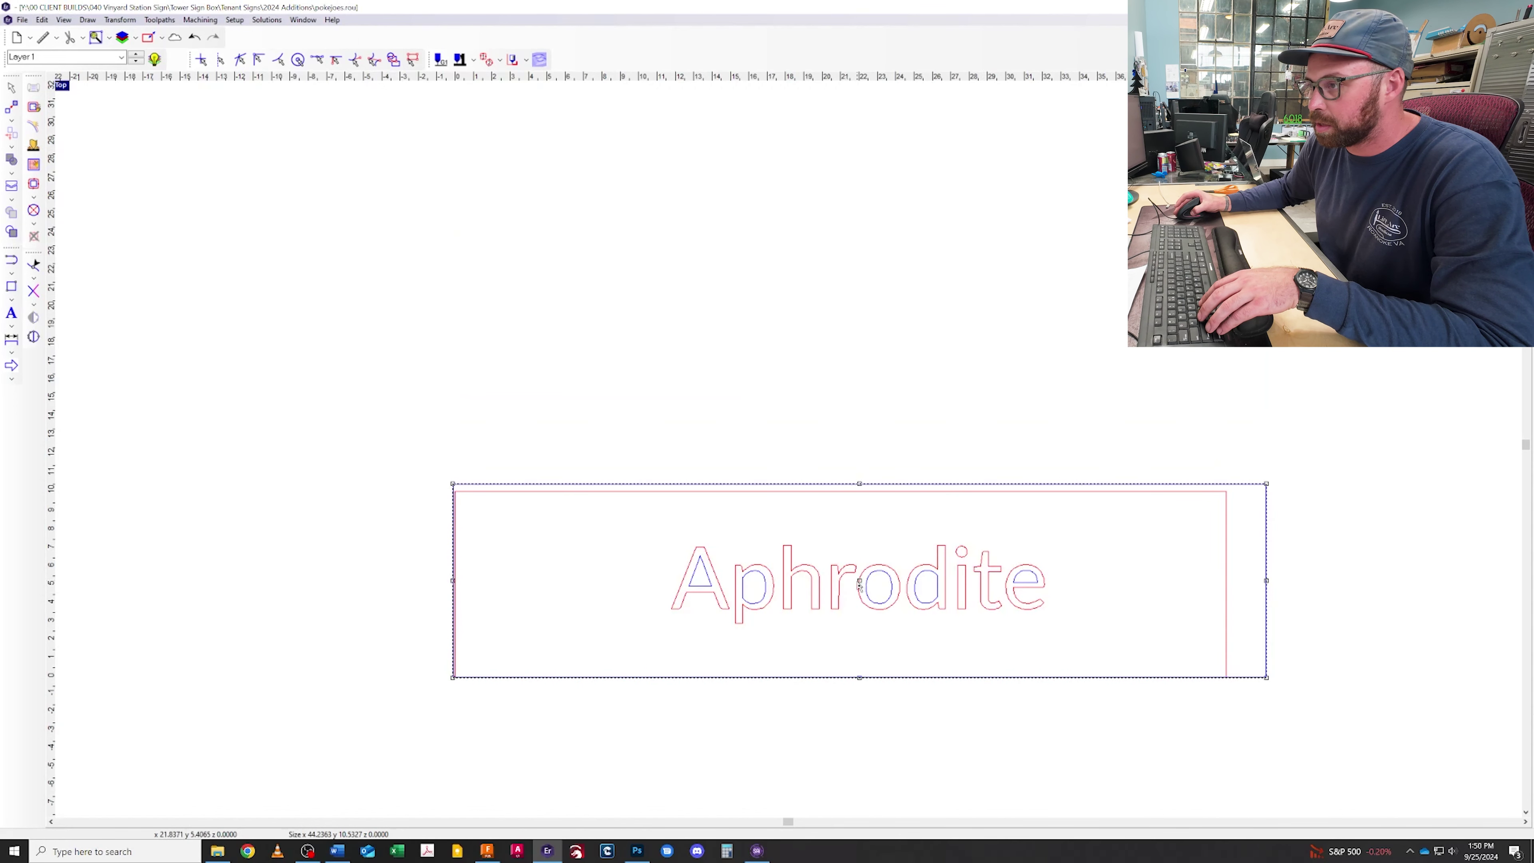
{"action": "left_click", "coordinate": [1236, 499]}
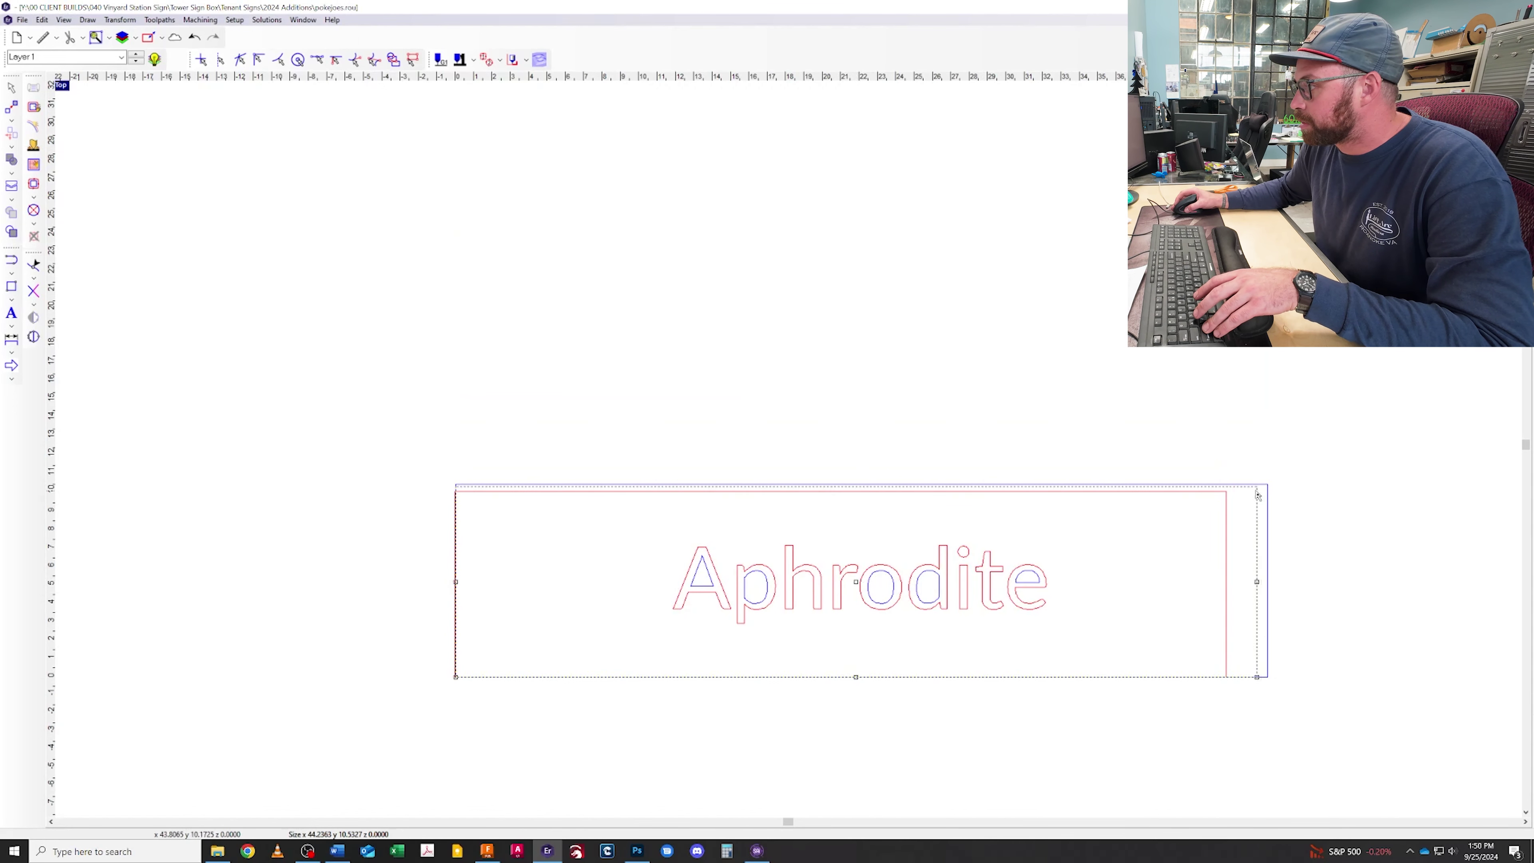
{"action": "left_click", "coordinate": [1228, 504]}
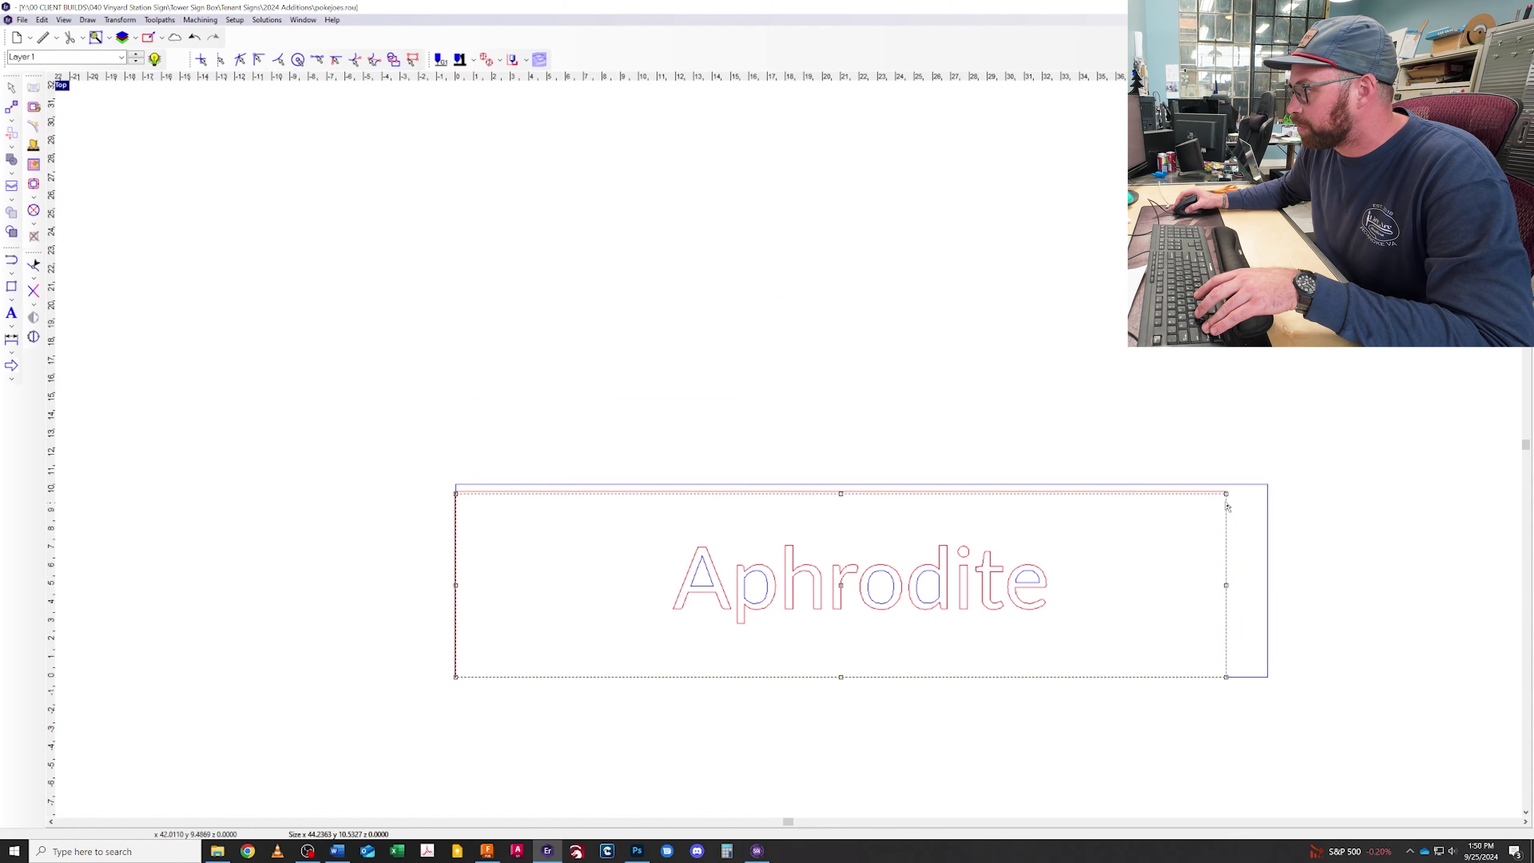
{"action": "left_click", "coordinate": [1227, 506]}
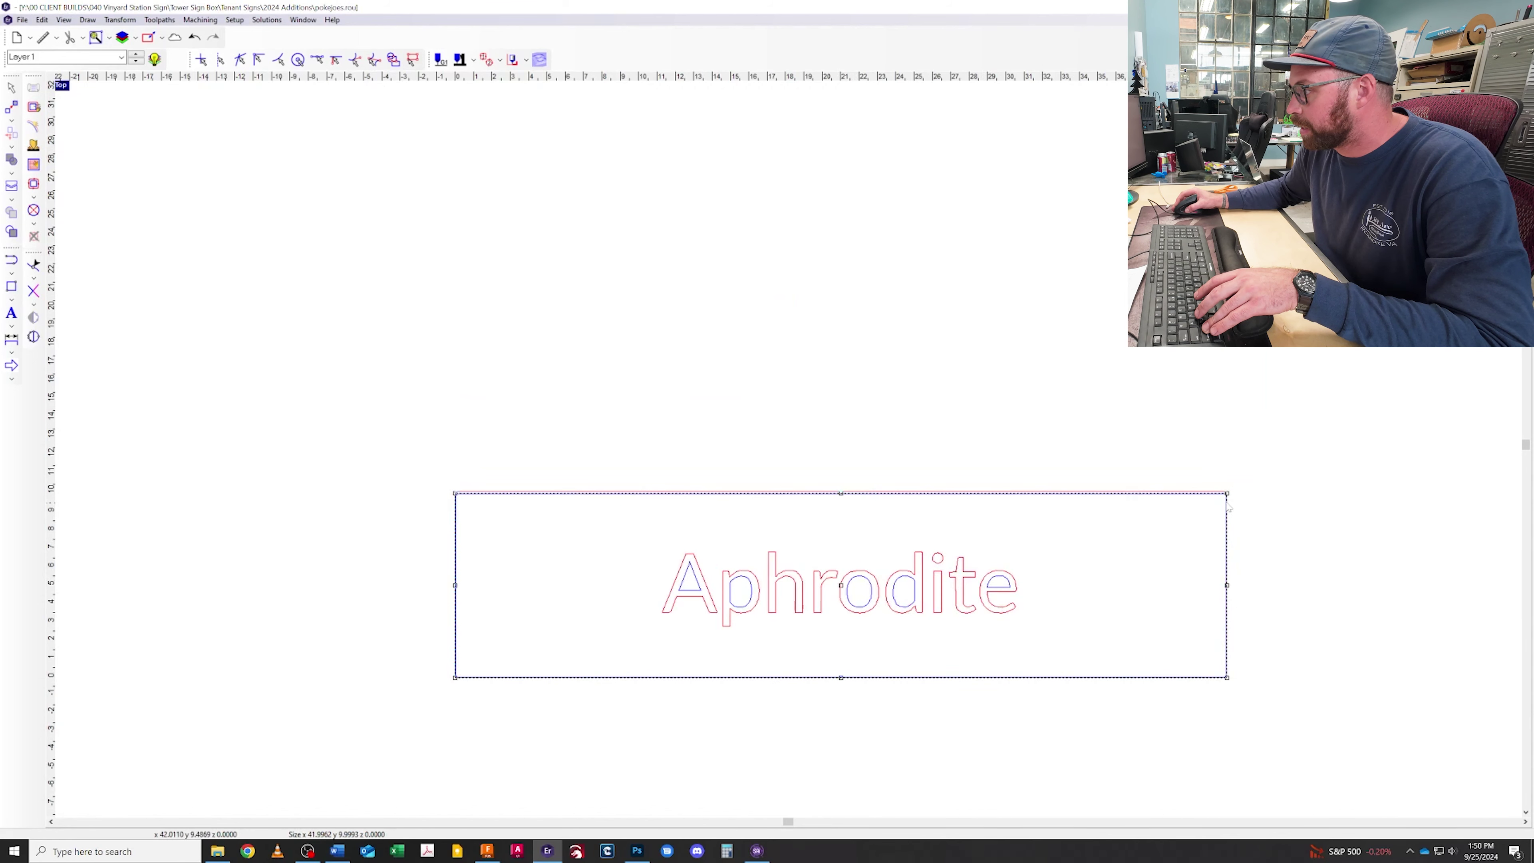
{"action": "left_click", "coordinate": [374, 303]}
{"action": "scroll", "coordinate": [770, 353], "scroll_direction": "up", "scroll_amount": 3}
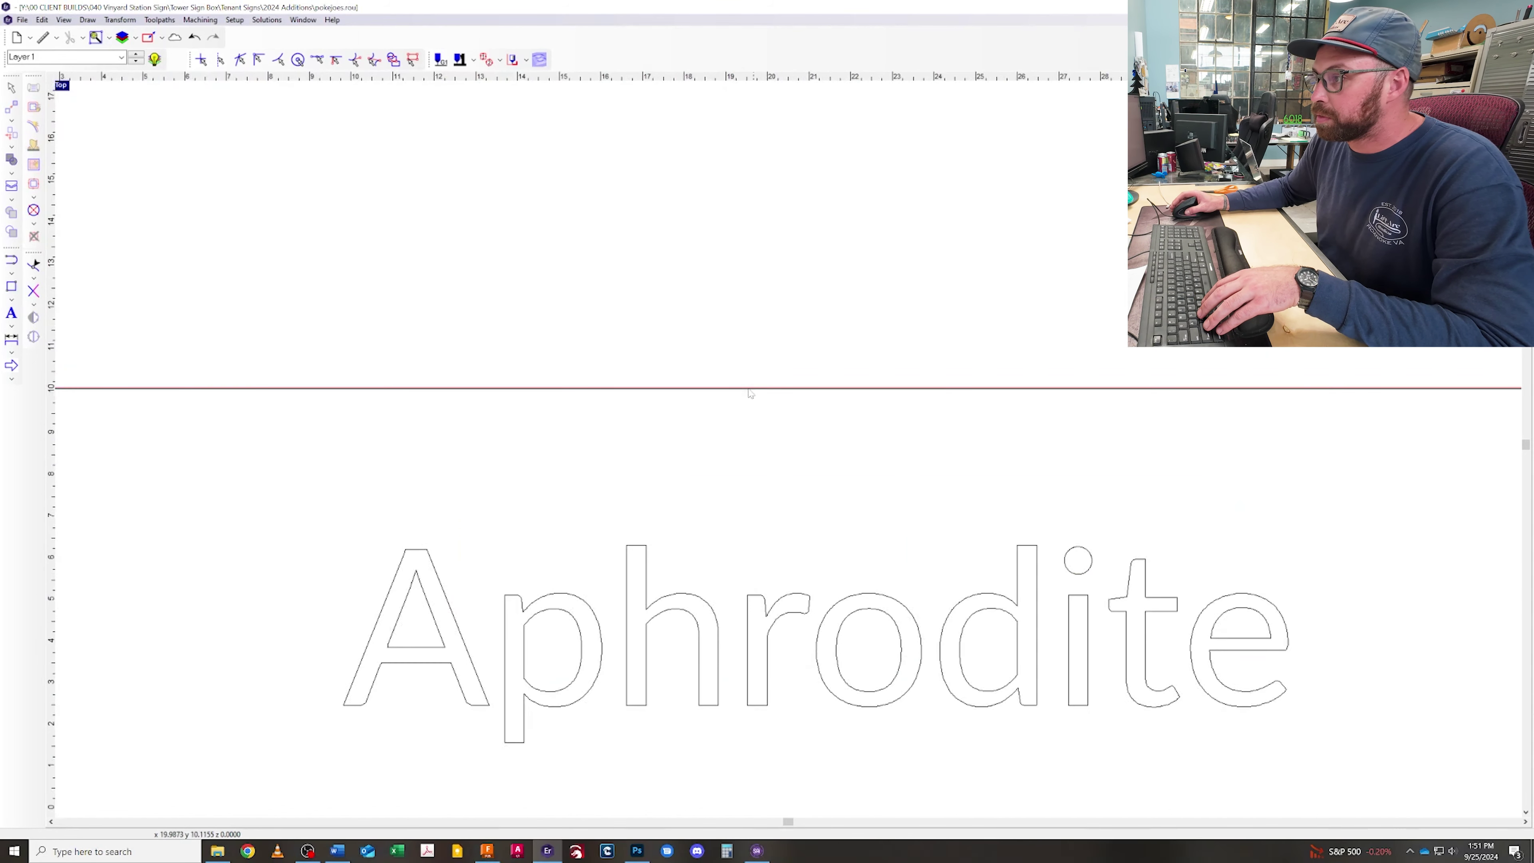
- Ungroup the whole Aphrodite sign so the lettering is separate from its plate border
{"action": "scroll", "coordinate": [745, 399], "scroll_direction": "down", "scroll_amount": 3}
{"action": "left_click_drag", "start_coordinate": [182, 300], "coordinate": [1366, 726]}
{"action": "left_click", "coordinate": [128, 20]}
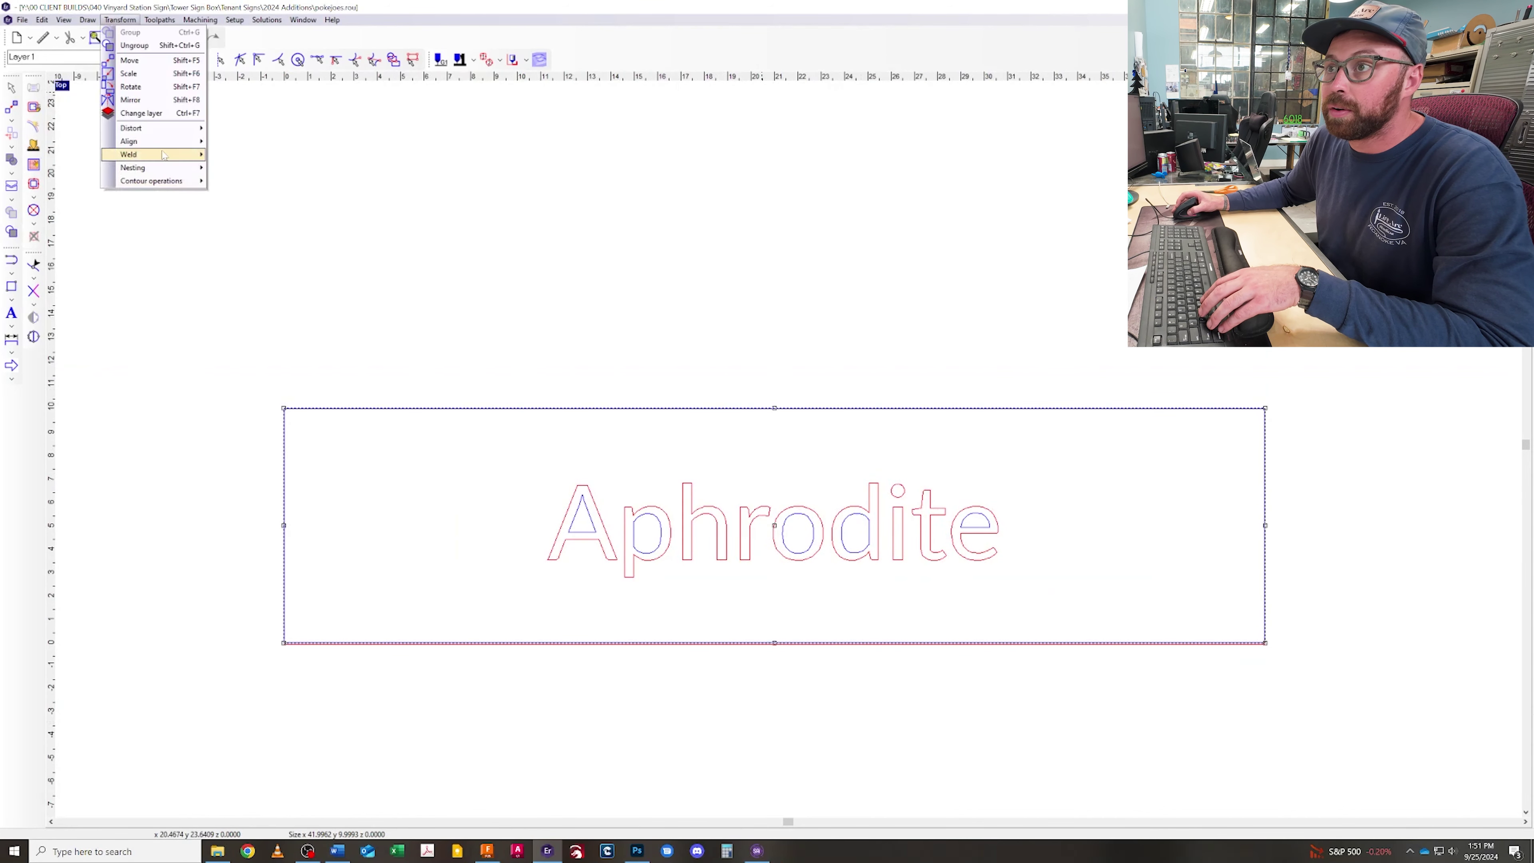
{"action": "left_click", "coordinate": [151, 154]}
{"action": "left_click_drag", "start_coordinate": [224, 328], "coordinate": [1300, 730]}
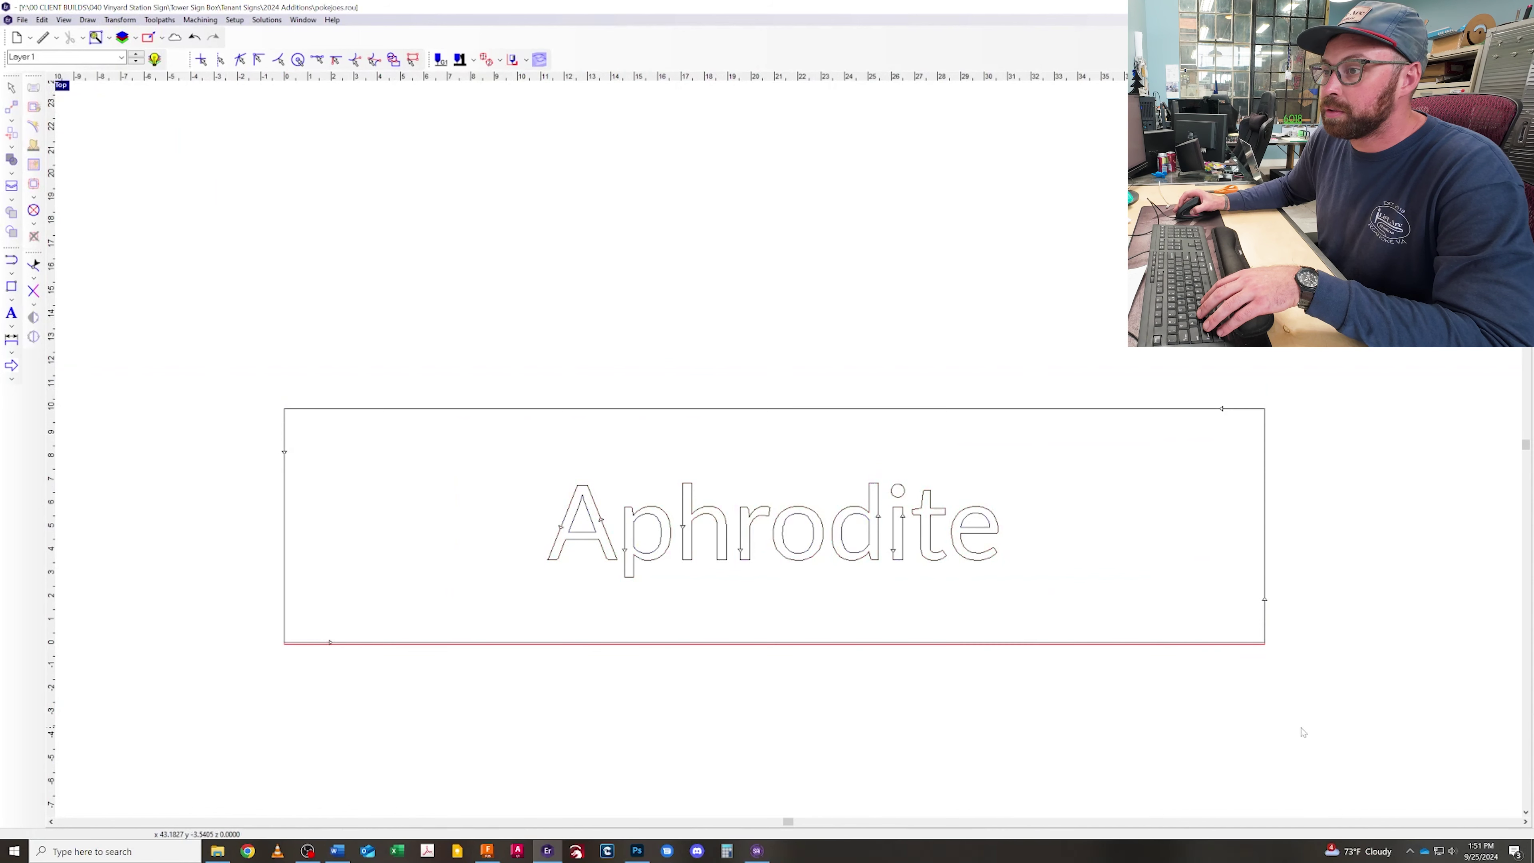
{"action": "left_click", "coordinate": [120, 20]}
{"action": "left_click", "coordinate": [151, 154]}
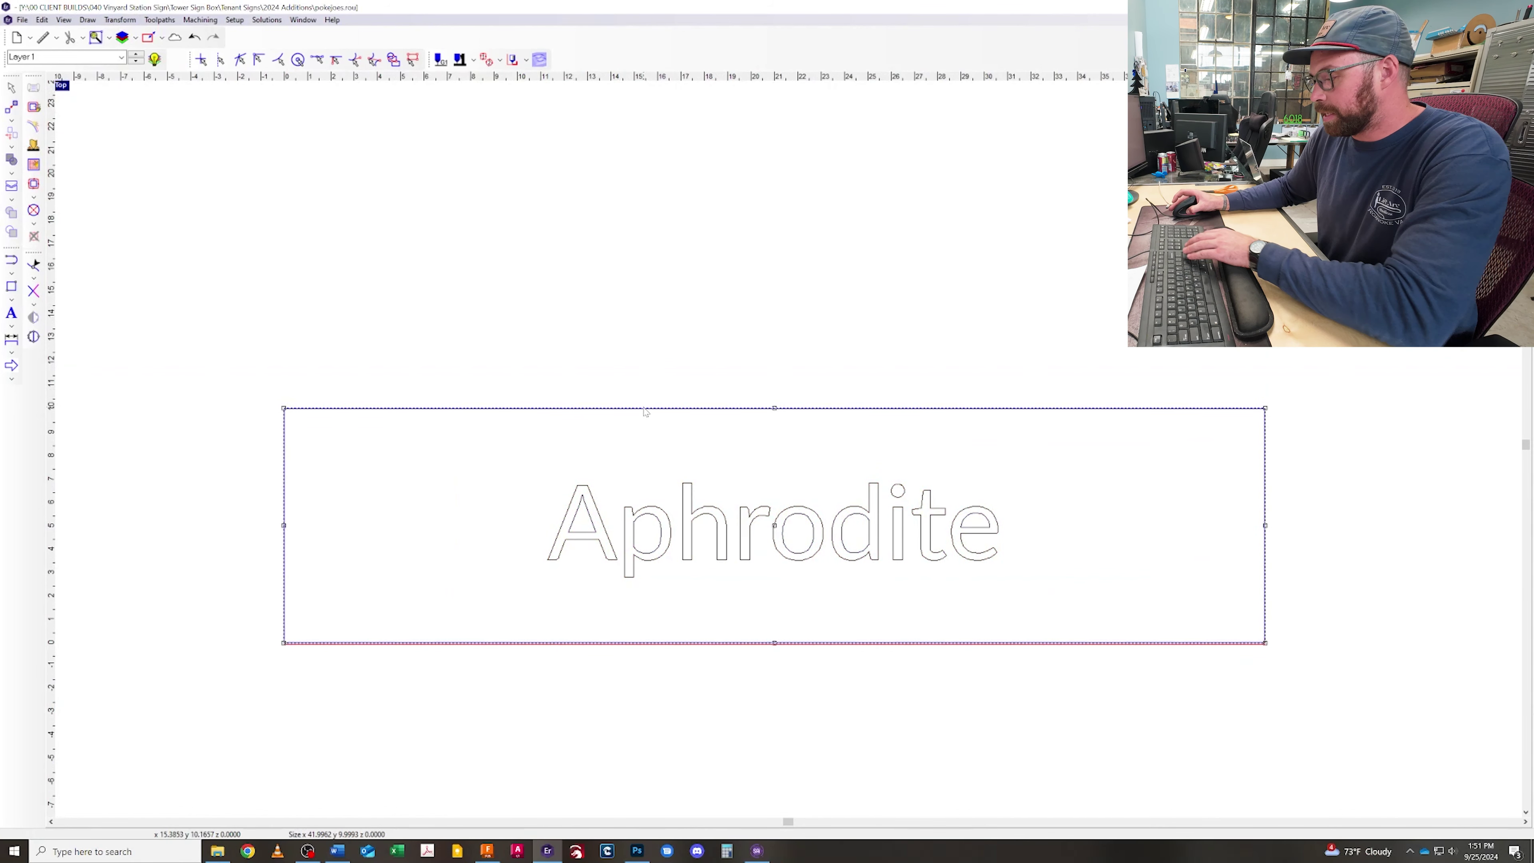
{"action": "left_click_drag", "start_coordinate": [538, 439], "coordinate": [1192, 620]}
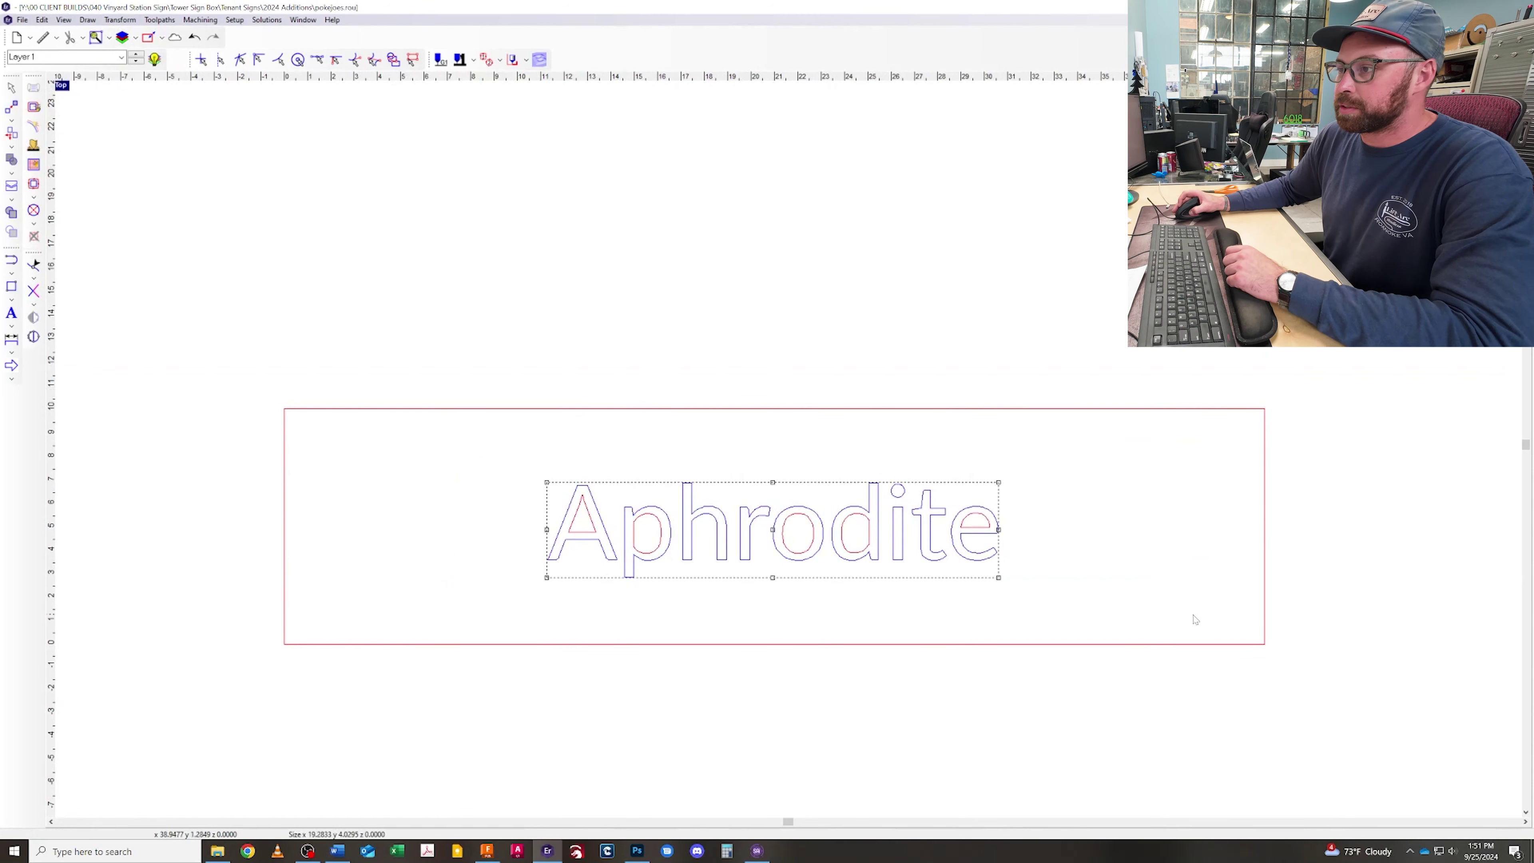
{"action": "left_click", "coordinate": [1139, 602]}
{"action": "scroll", "coordinate": [757, 487], "scroll_direction": "up", "scroll_amount": 2}
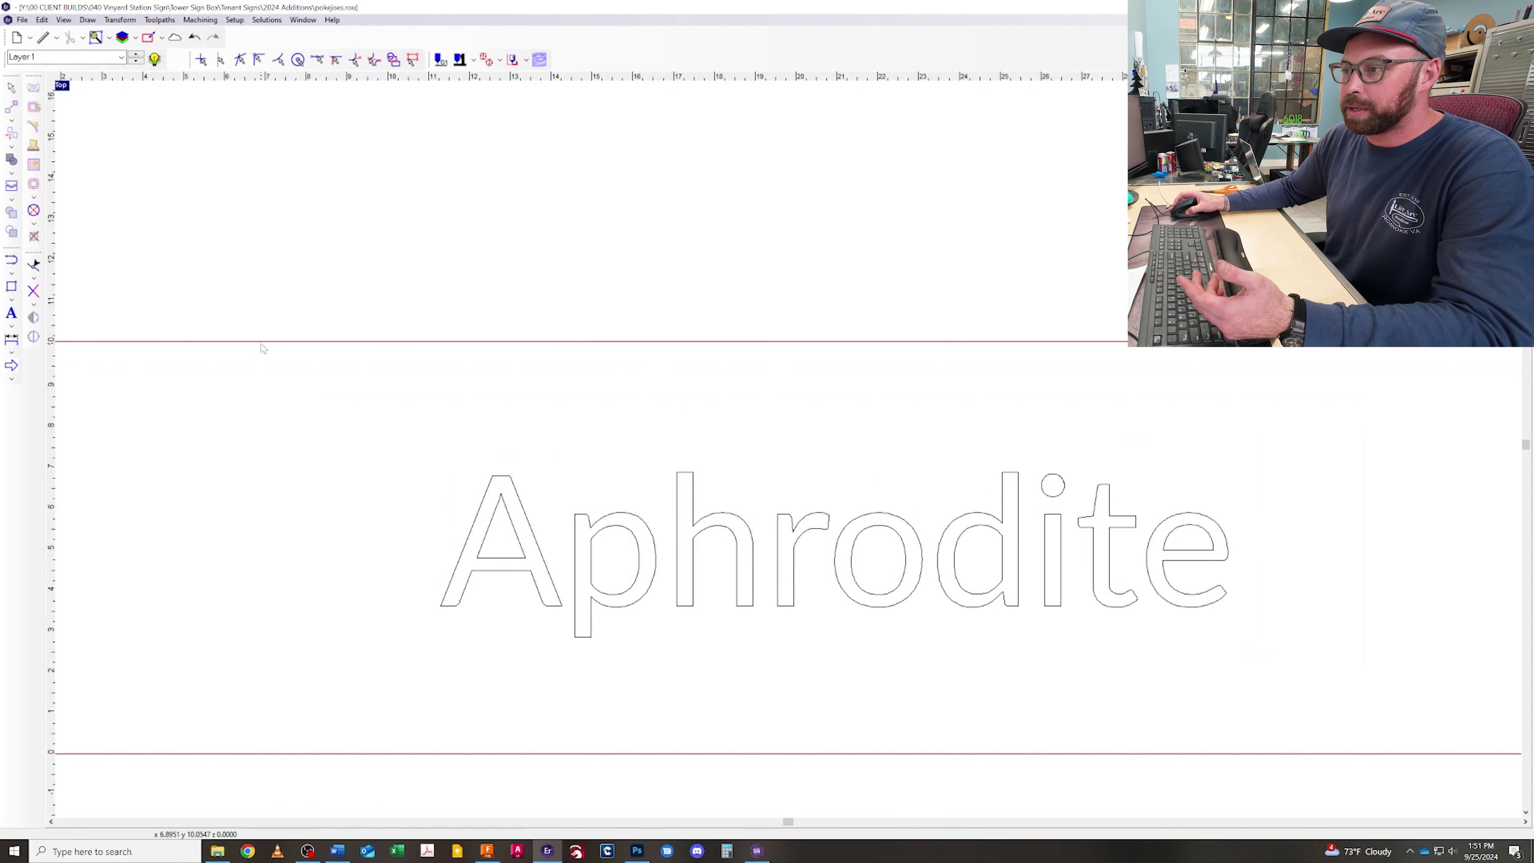
- Place 0.2 × 3.5 bridge rectangles across the A, p, o, d and e
{"action": "left_click", "coordinate": [11, 286]}
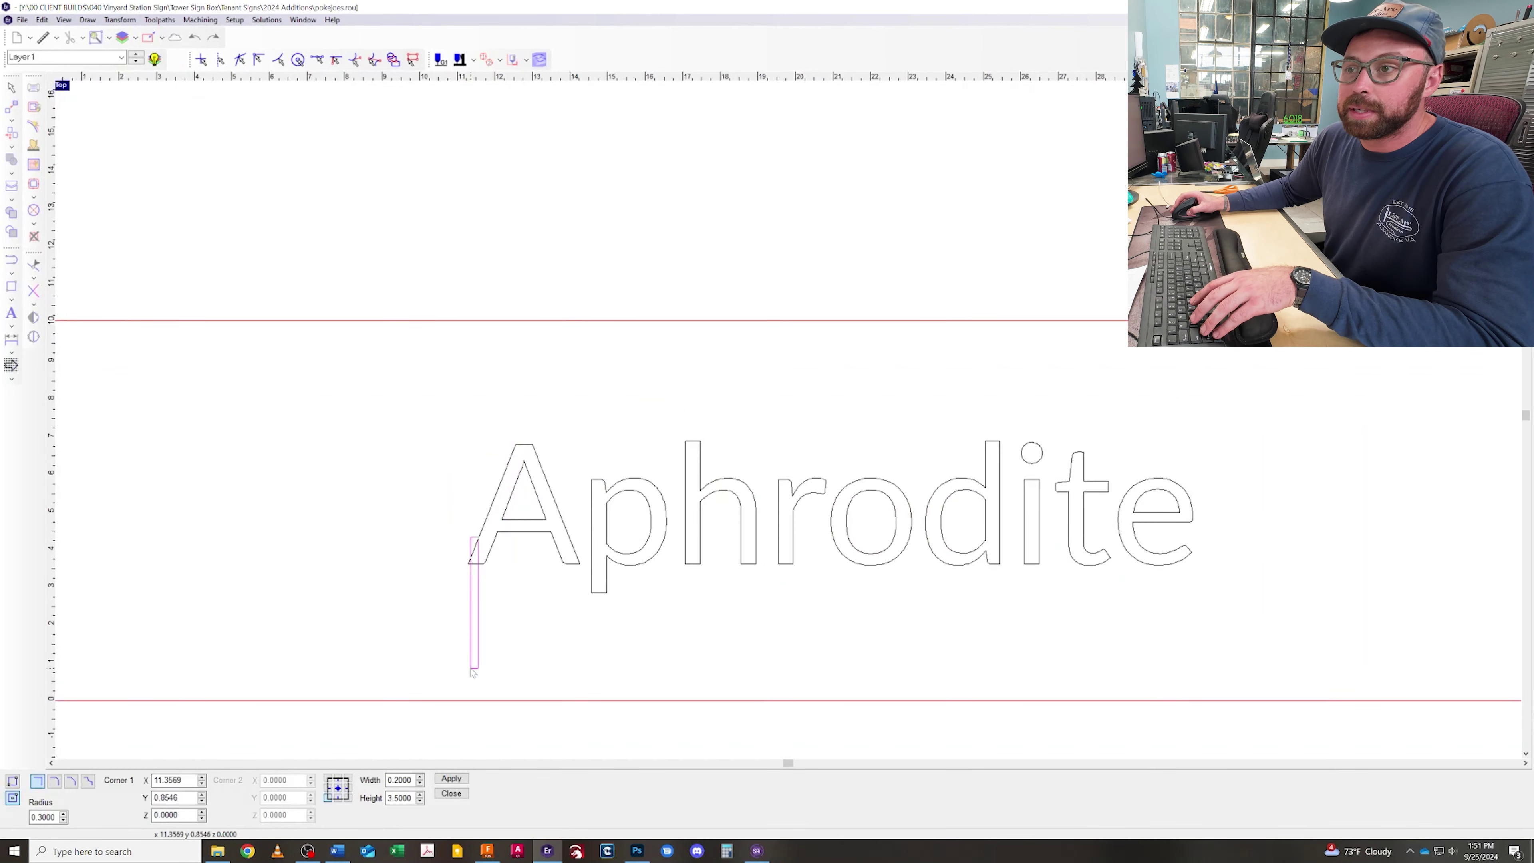
{"action": "left_click", "coordinate": [522, 557]}
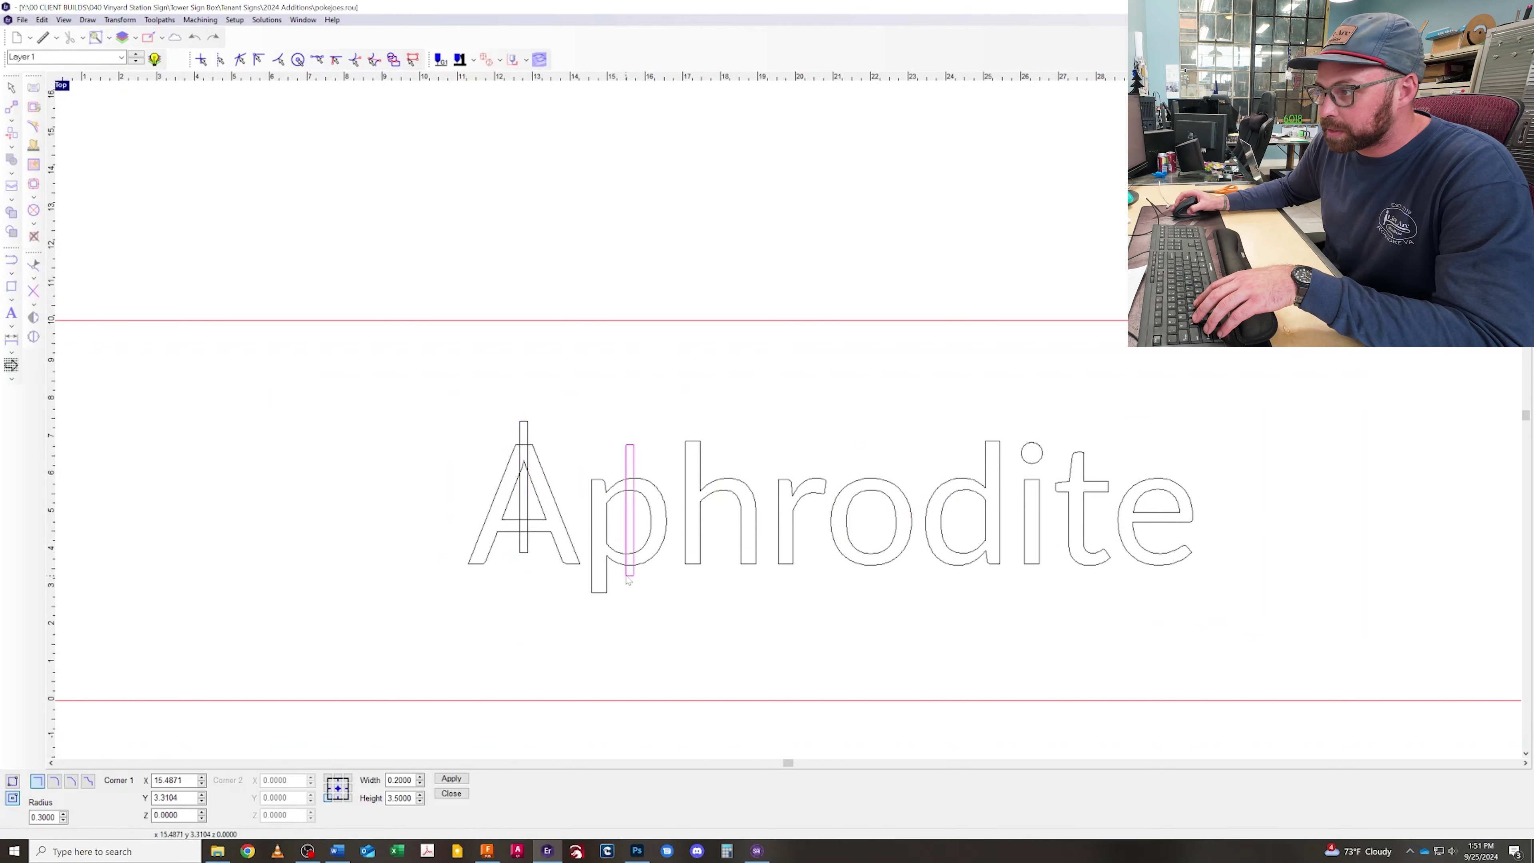
{"action": "left_click", "coordinate": [628, 580]}
{"action": "left_click", "coordinate": [870, 581]}
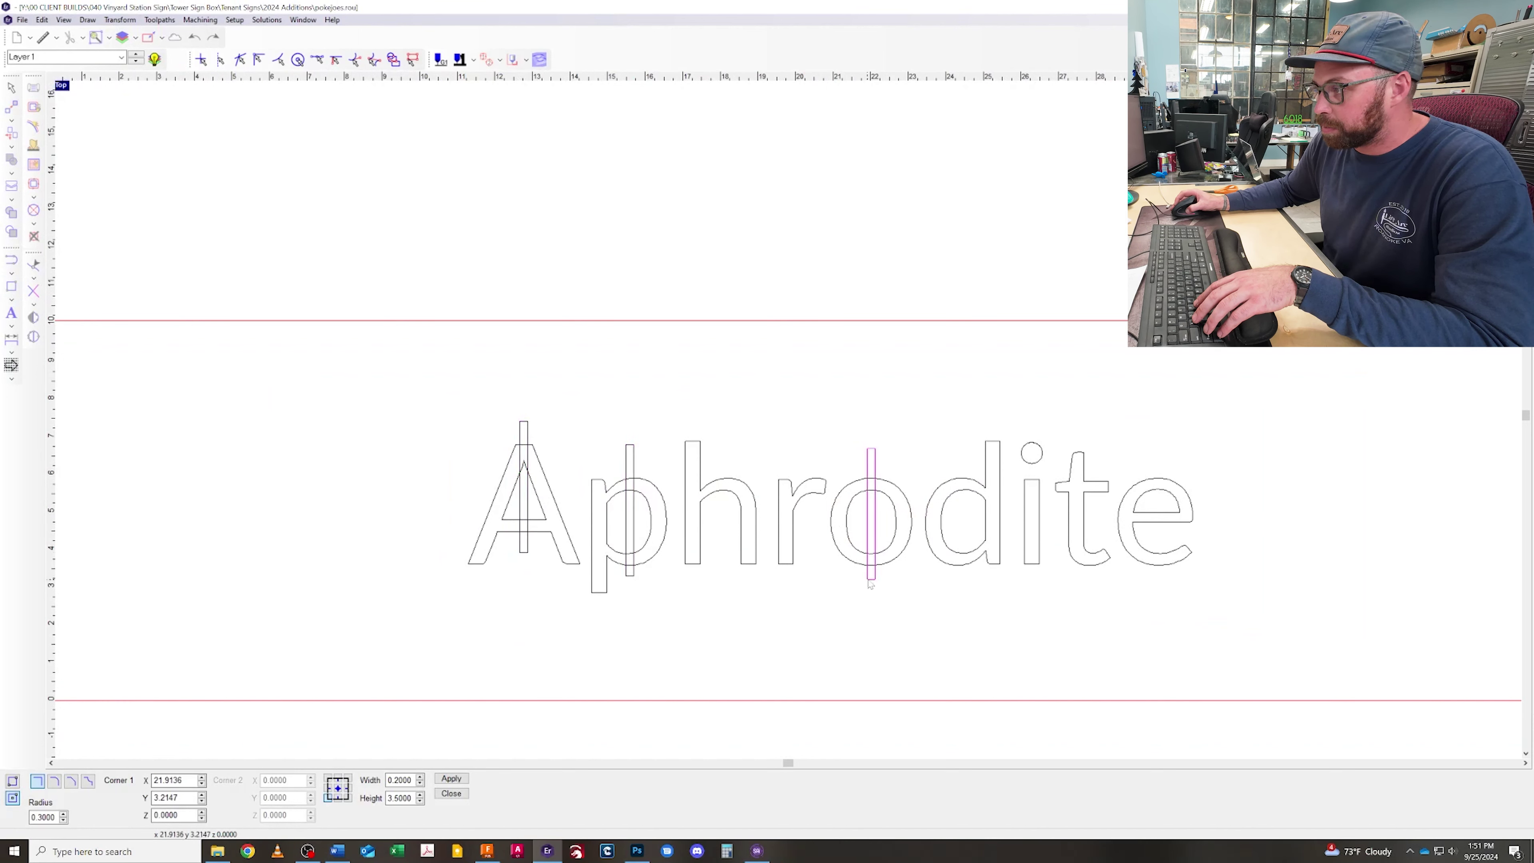
{"action": "left_click", "coordinate": [963, 582]}
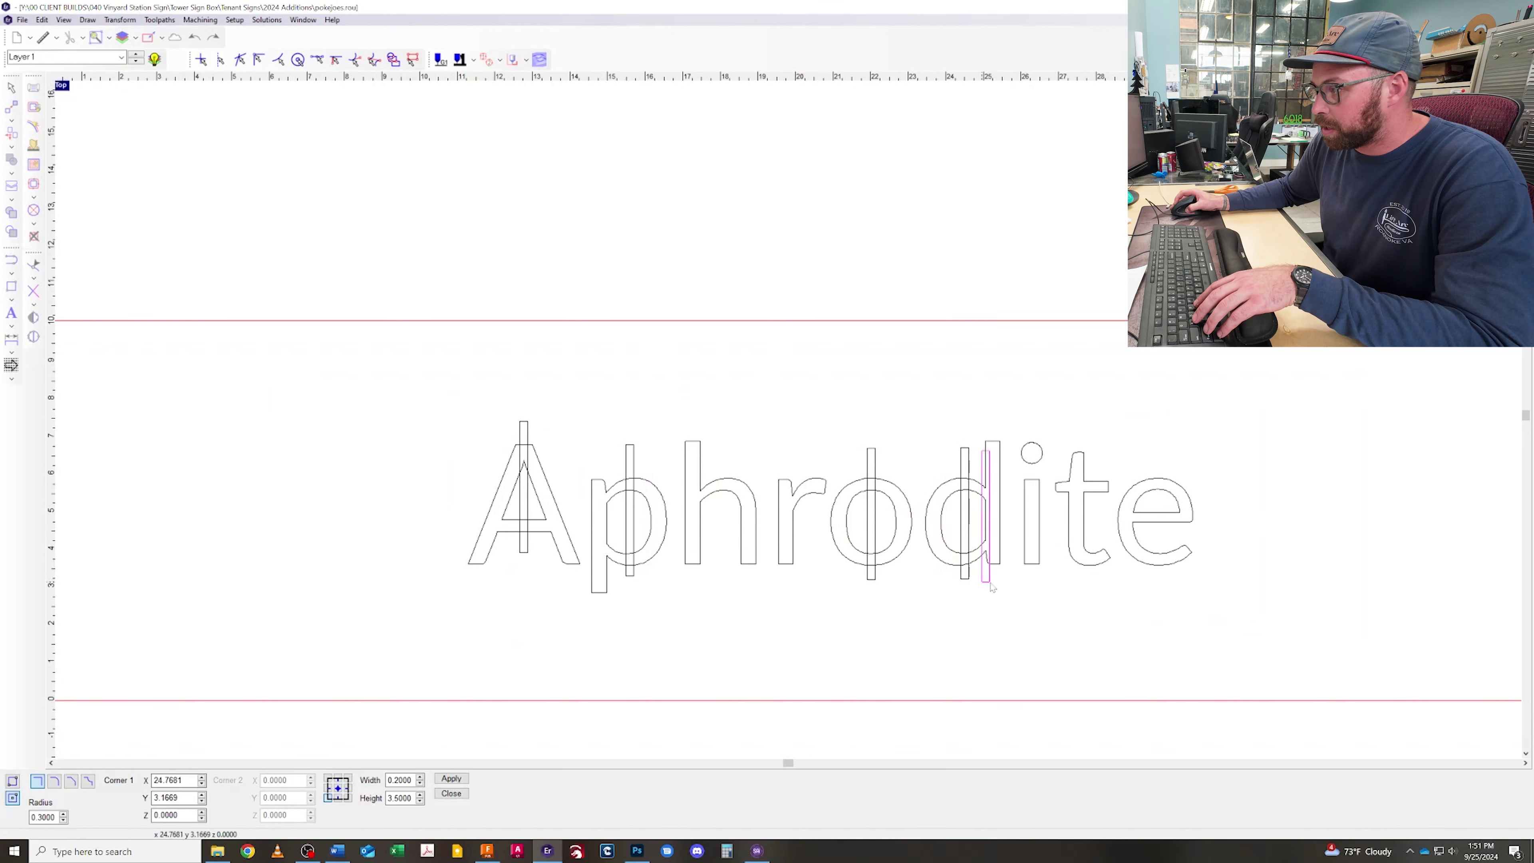
{"action": "left_click", "coordinate": [1155, 529]}
{"action": "key", "text": "Escape"}
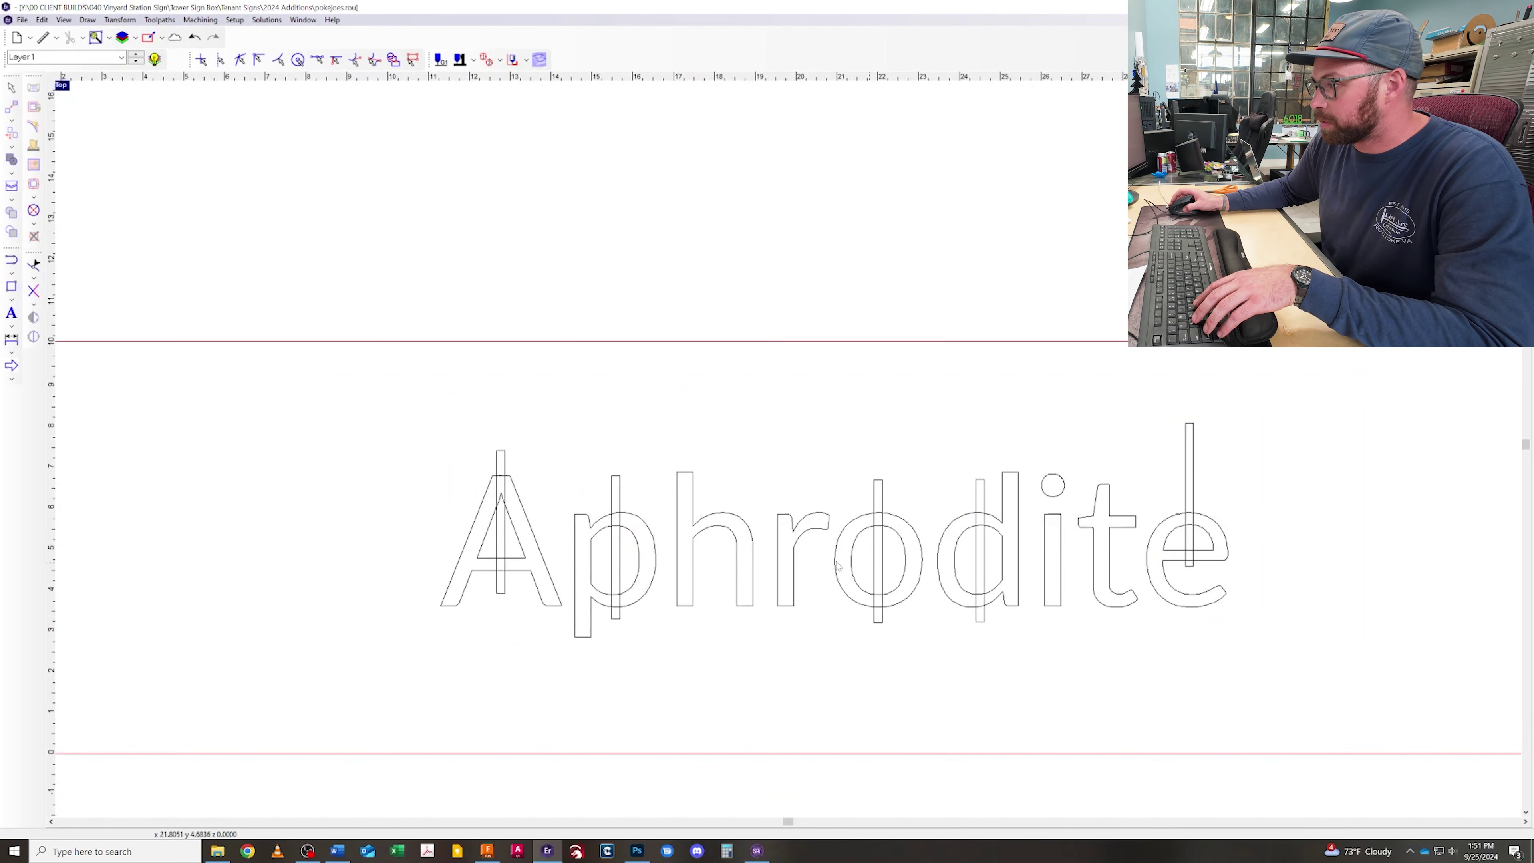
- Trim the guide-line and contour pieces inside the A and p bridges
{"action": "left_click", "coordinate": [11, 365]}
{"action": "scroll", "coordinate": [534, 489], "scroll_direction": "up", "scroll_amount": 3}
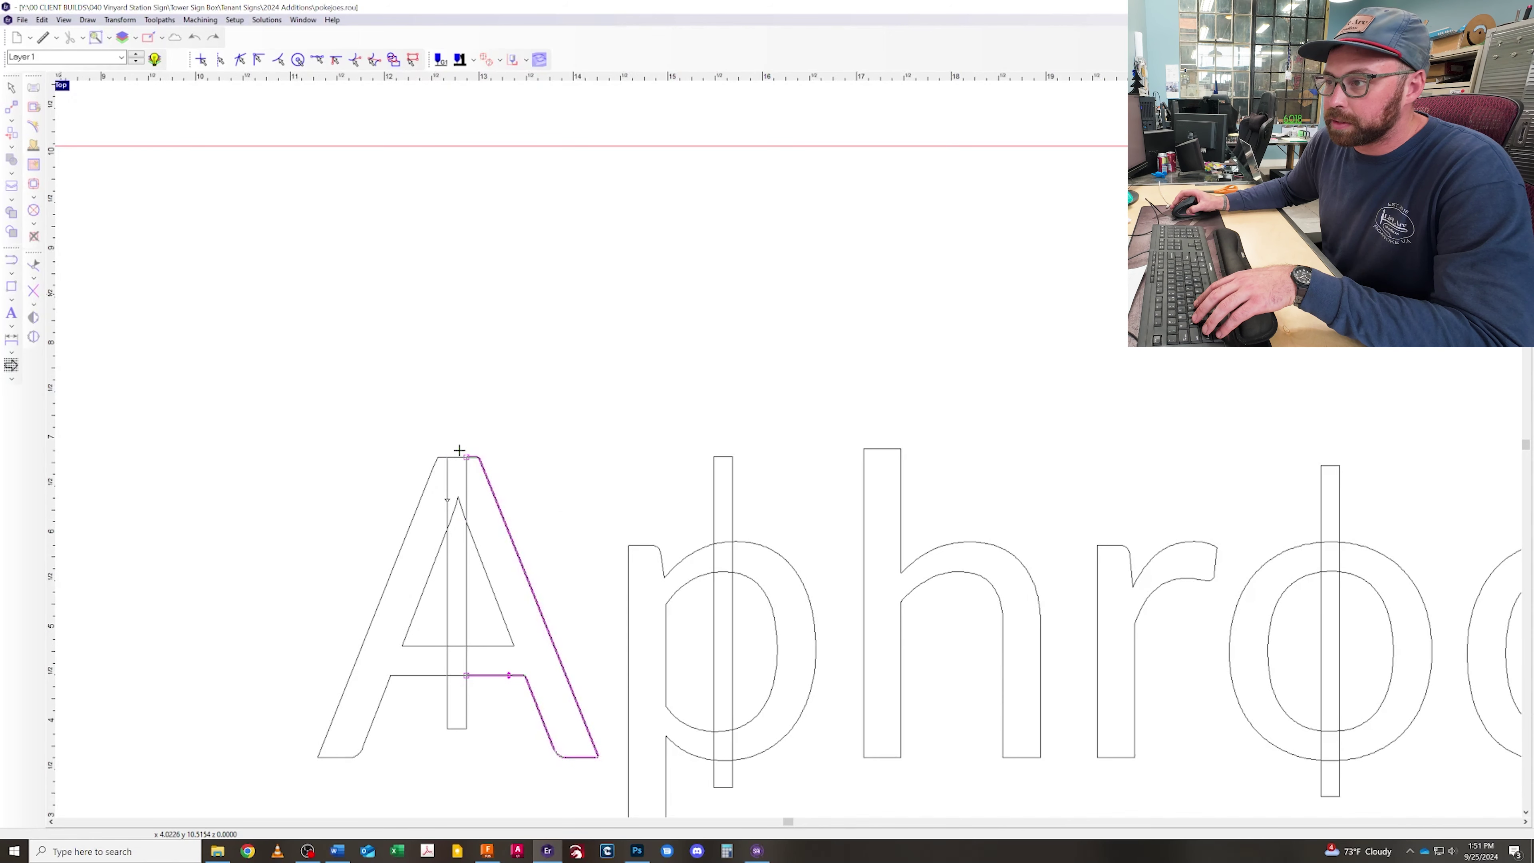
{"action": "left_click", "coordinate": [459, 453]}
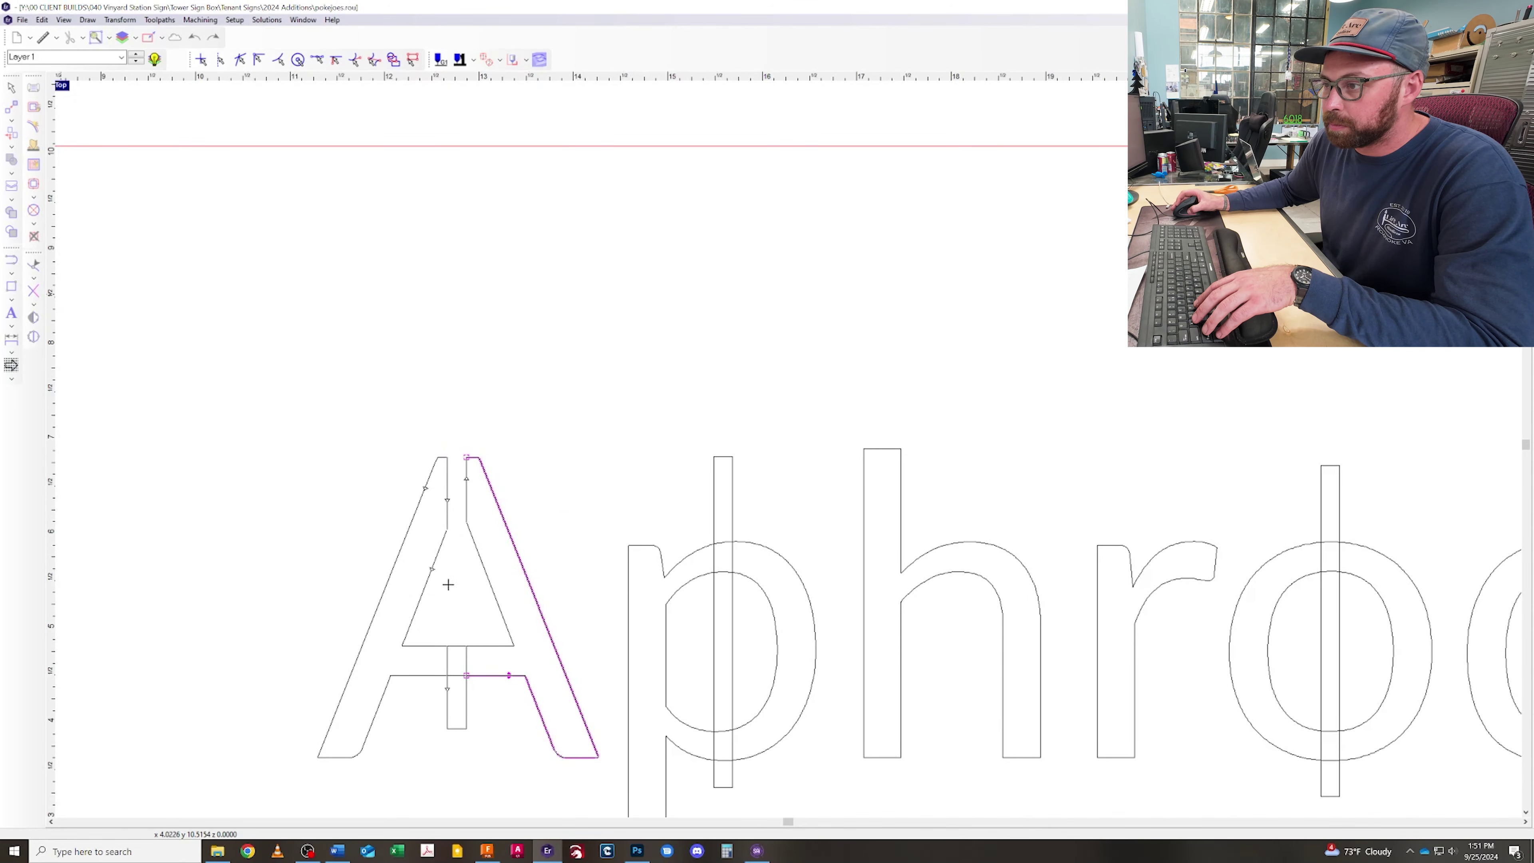
{"action": "left_click", "coordinate": [460, 679]}
{"action": "left_click", "coordinate": [723, 732]}
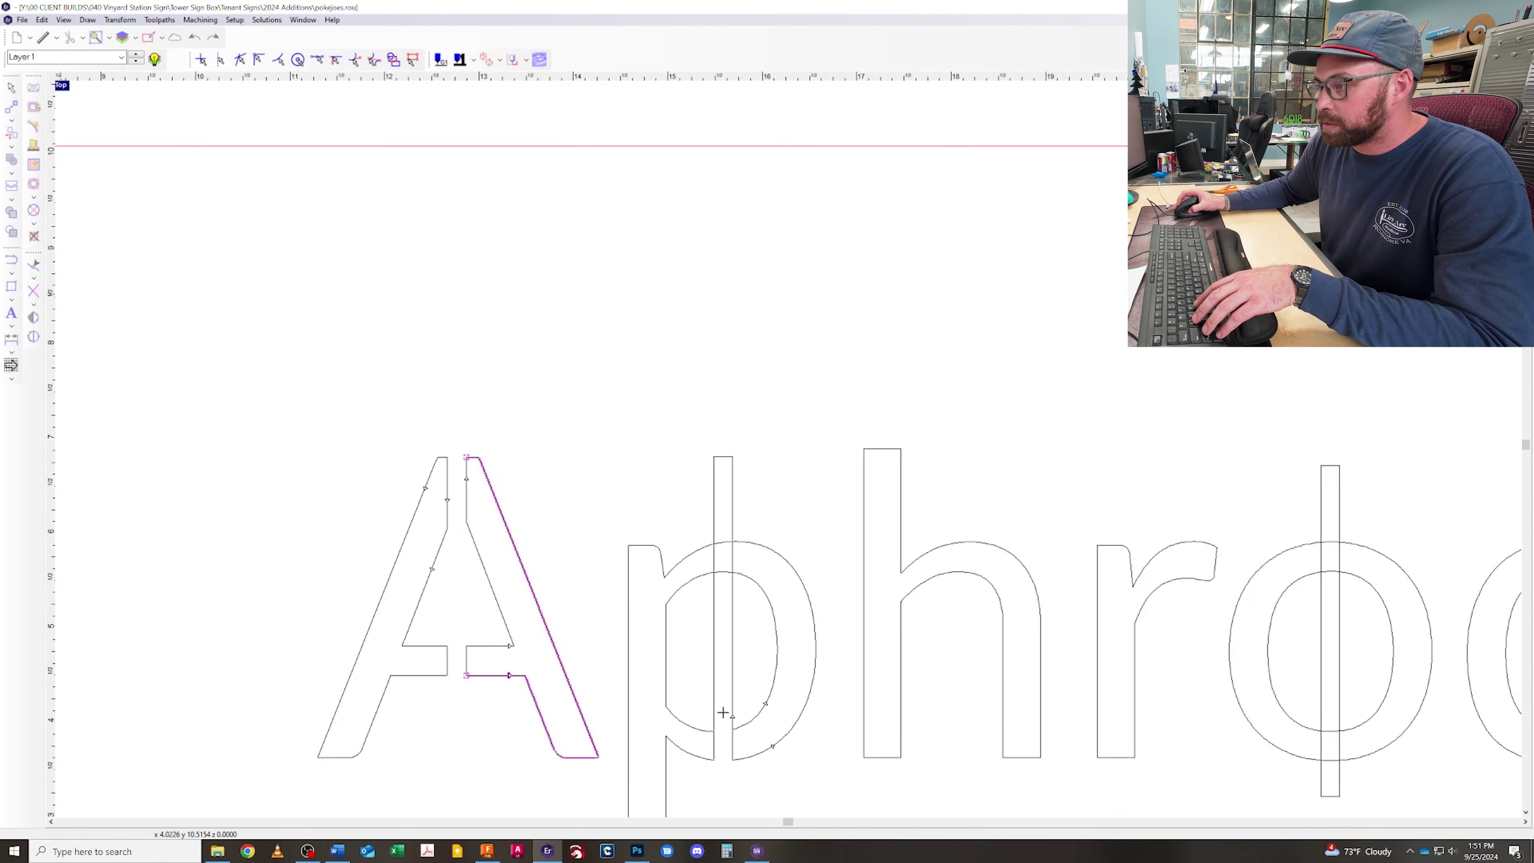
{"action": "left_click", "coordinate": [714, 664]}
{"action": "left_click", "coordinate": [732, 653]}
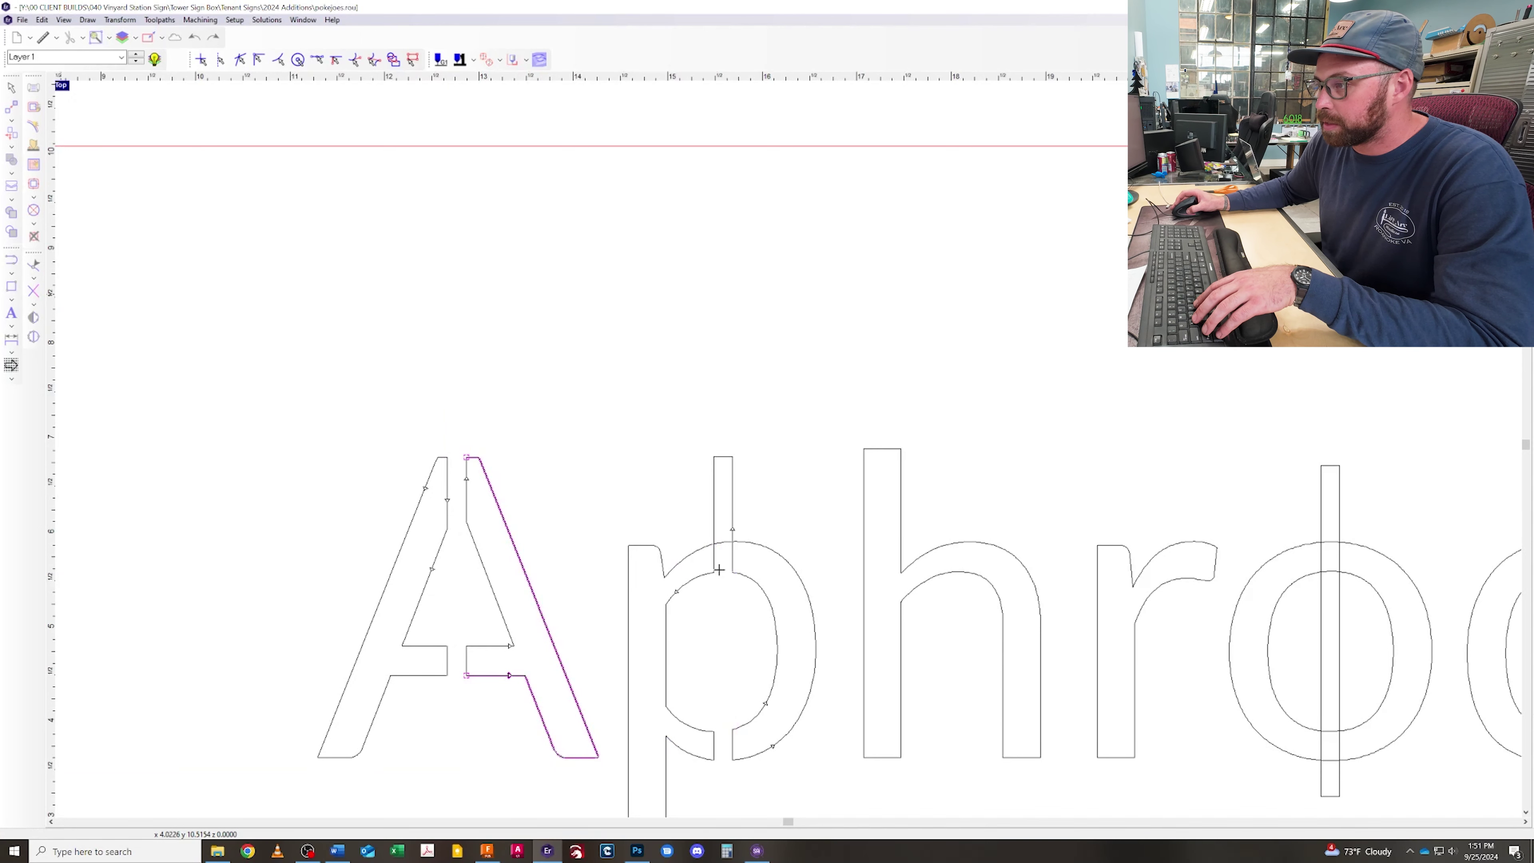
{"action": "left_click", "coordinate": [719, 535]}
{"action": "left_click", "coordinate": [713, 521]}
- Trim the remaining guide pieces inside the d and e bridges
{"action": "left_click_drag", "start_coordinate": [788, 822], "coordinate": [1387, 780]}
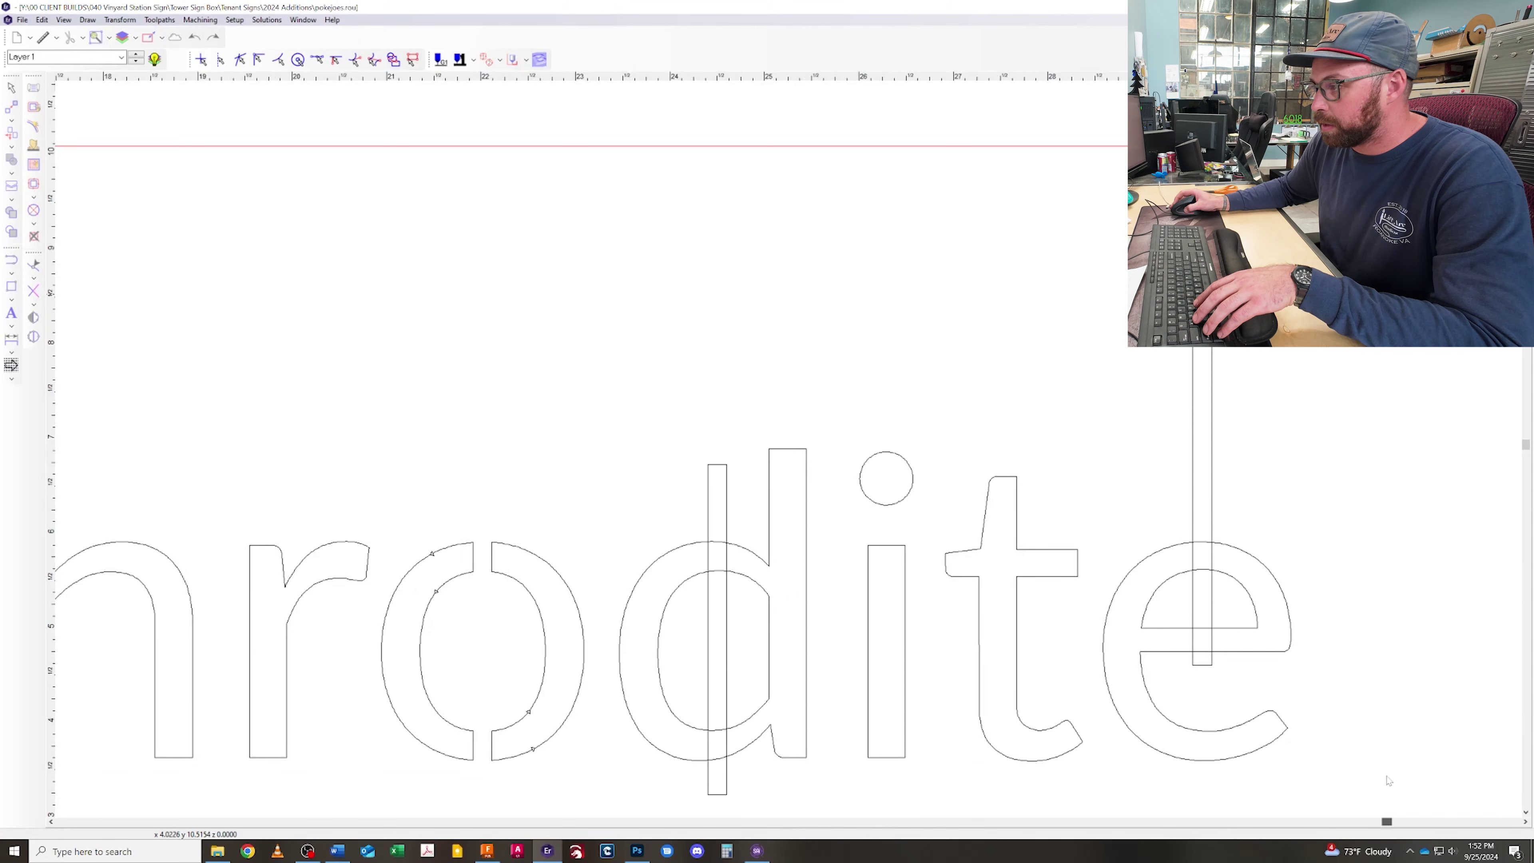
{"action": "left_click", "coordinate": [720, 781]}
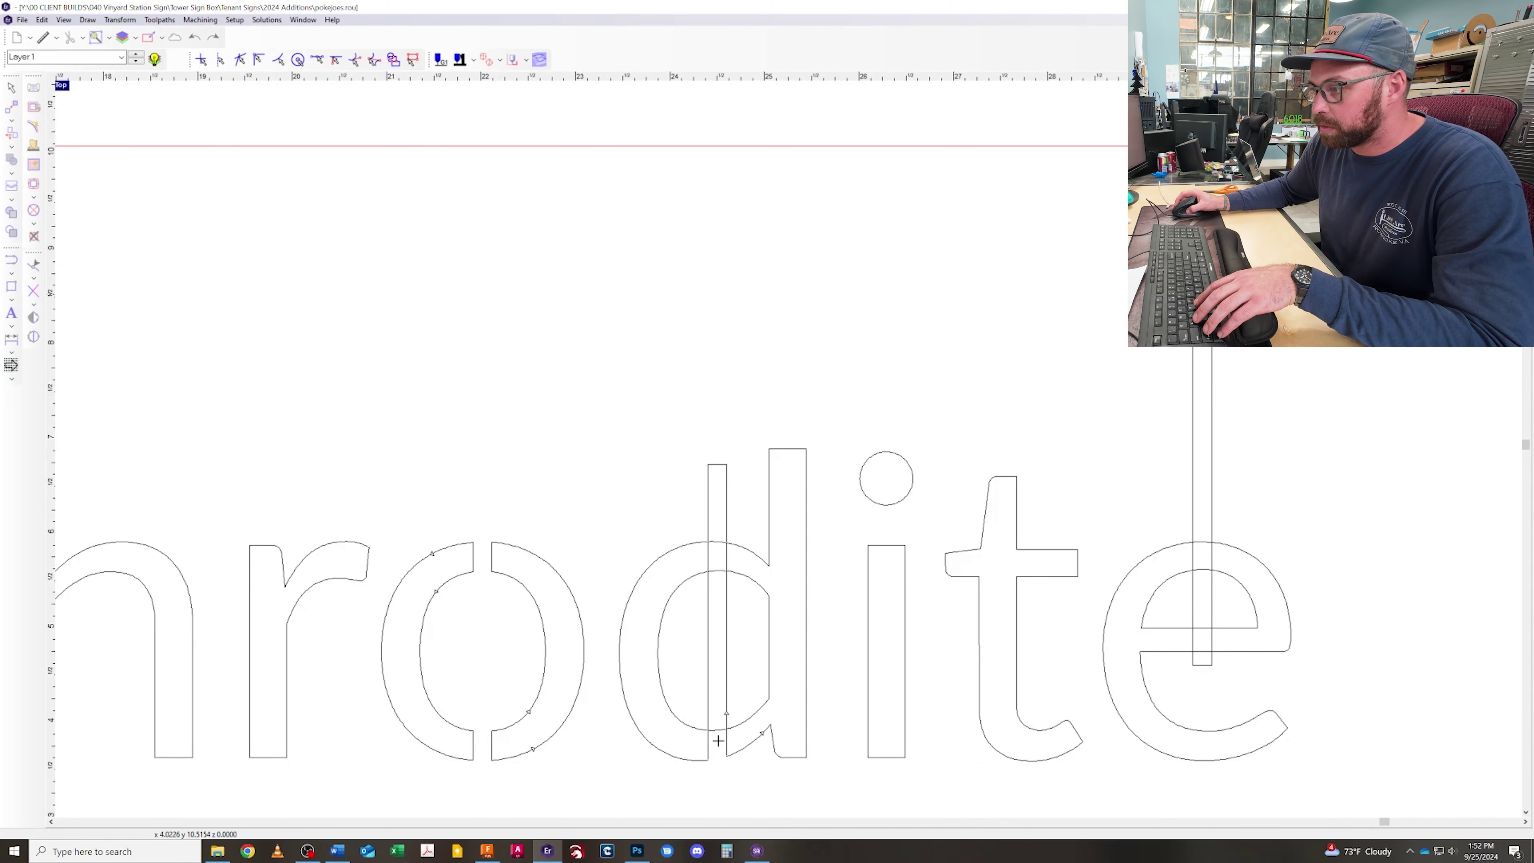
{"action": "left_click", "coordinate": [724, 676]}
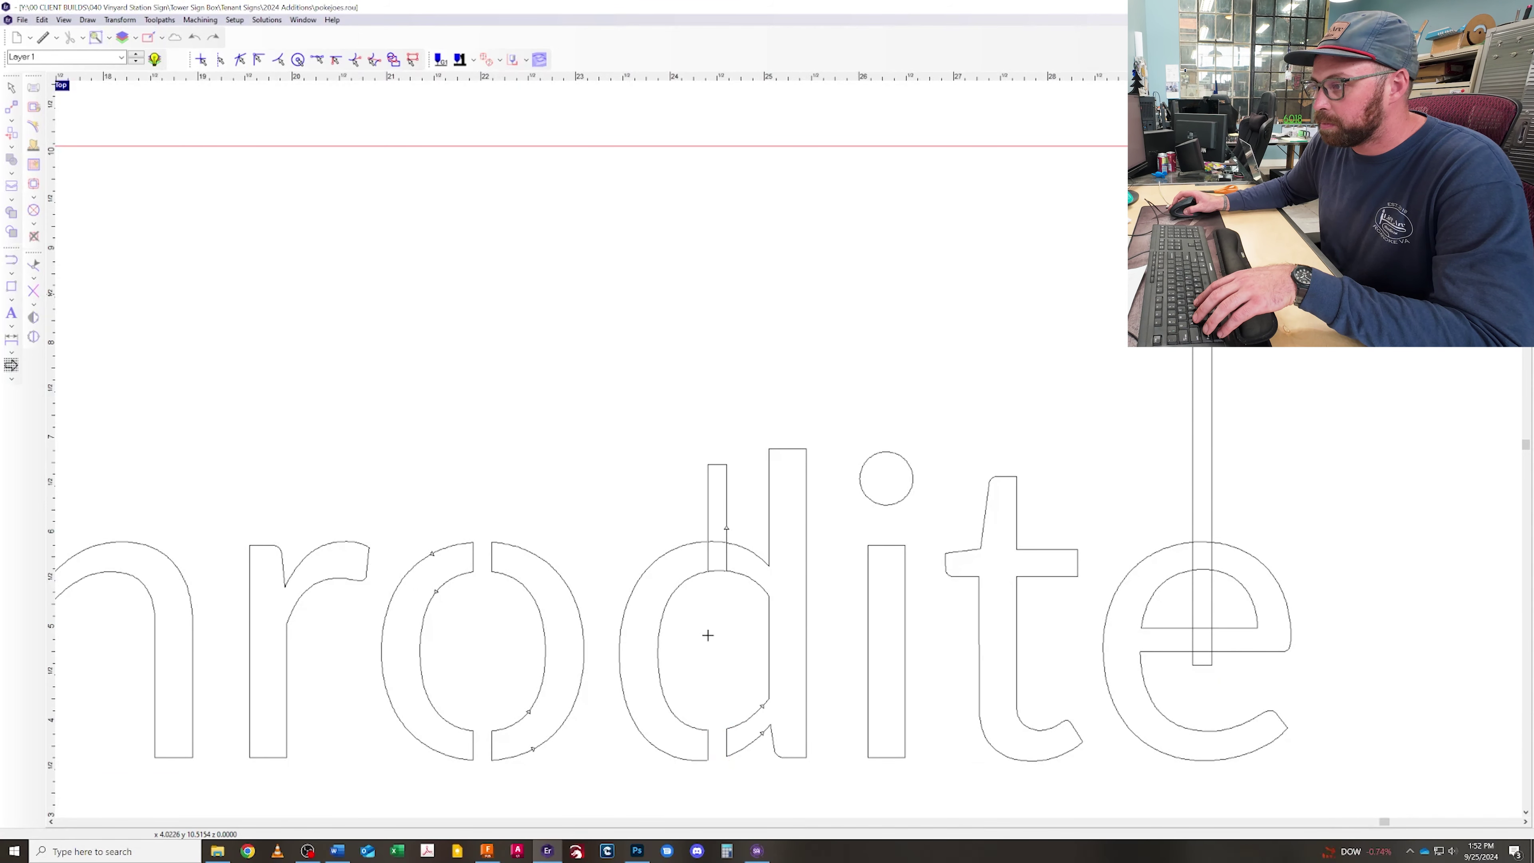
{"action": "left_click", "coordinate": [713, 530]}
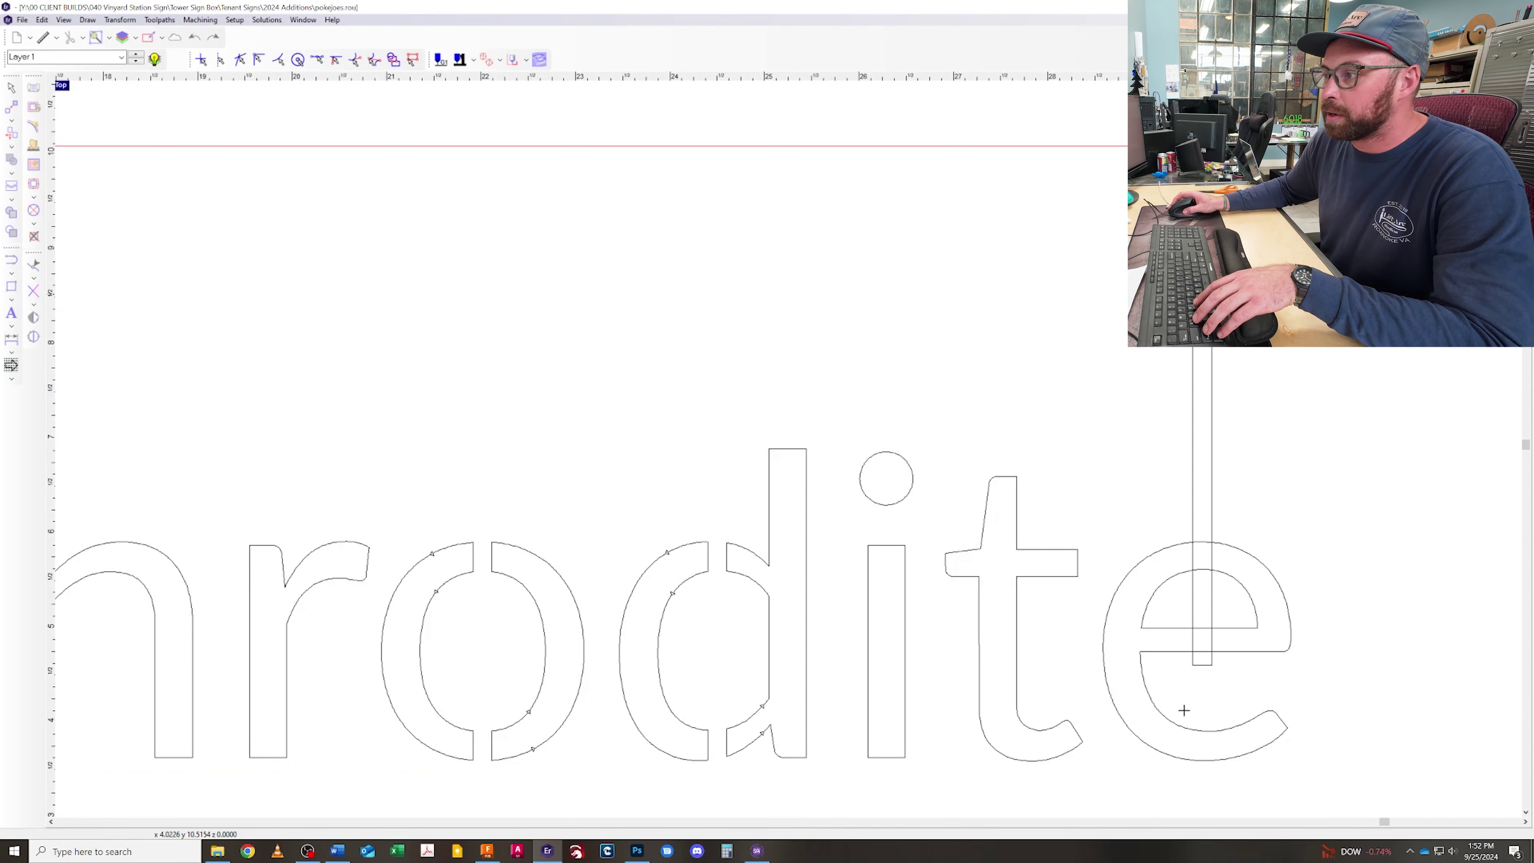
{"action": "left_click", "coordinate": [1199, 659]}
{"action": "left_click", "coordinate": [1199, 650]}
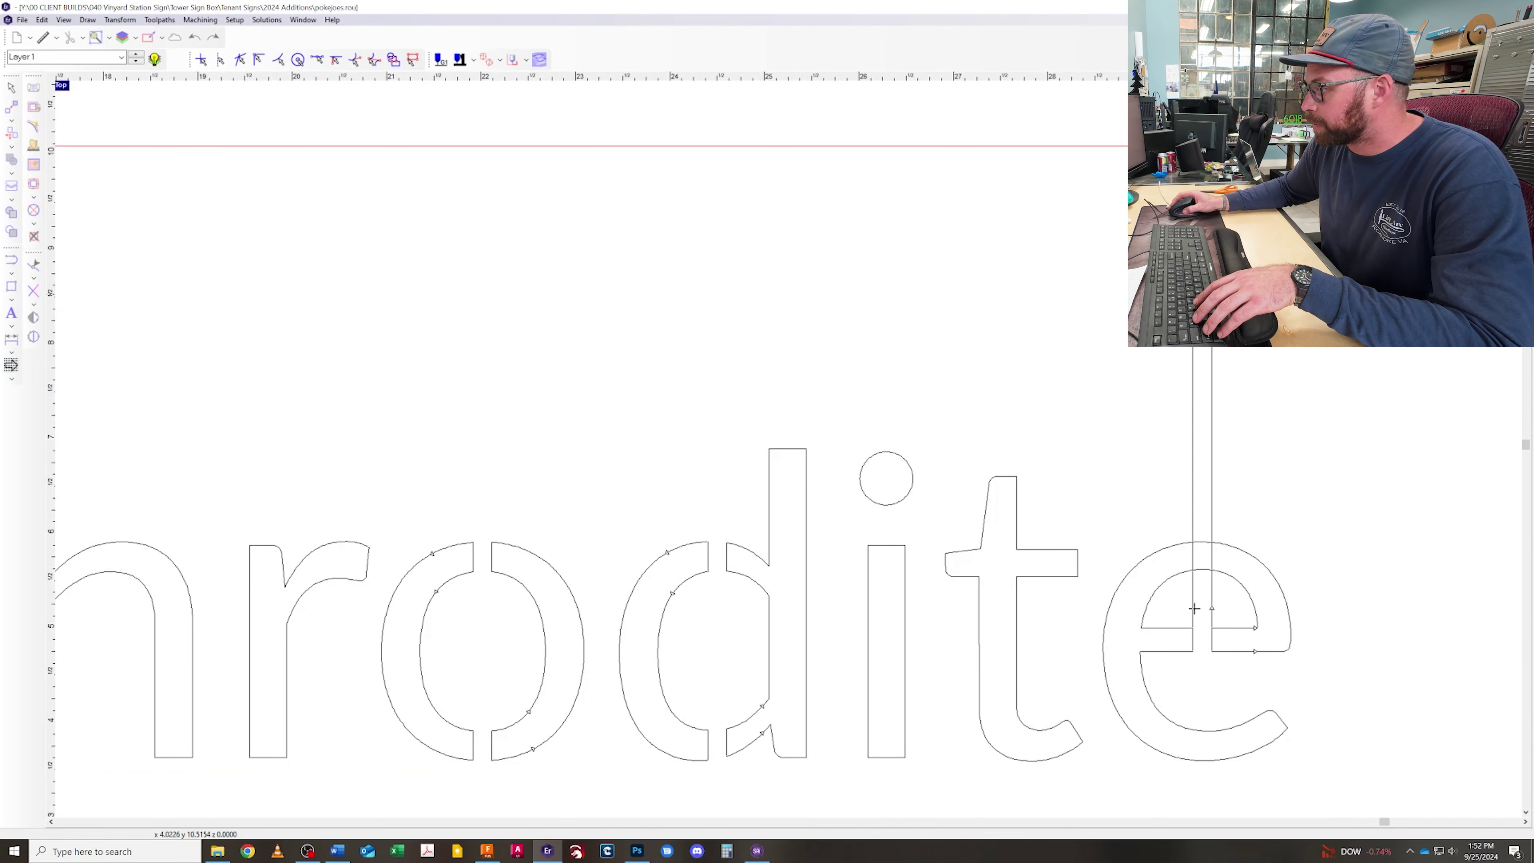
{"action": "left_click", "coordinate": [1207, 594]}
{"action": "scroll", "coordinate": [1207, 594], "scroll_direction": "down", "scroll_amount": 3}
{"action": "scroll", "coordinate": [871, 619], "scroll_direction": "up", "scroll_amount": 1}
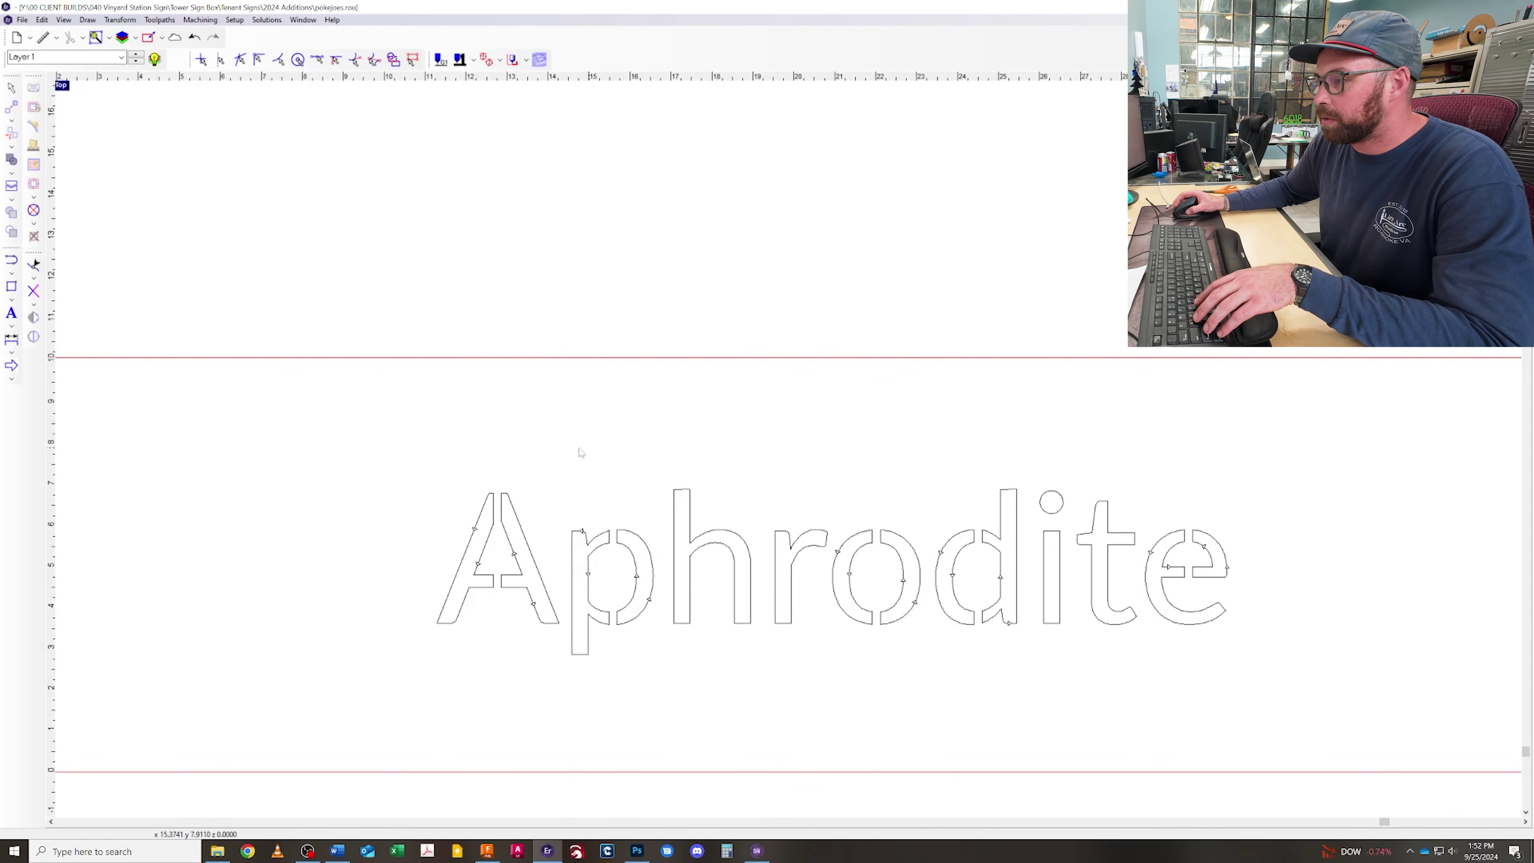
- Merge the trimmed Aphrodite pieces into closed contours and reselect the whole word
{"action": "left_click_drag", "start_coordinate": [1279, 657], "coordinate": [1412, 694]}
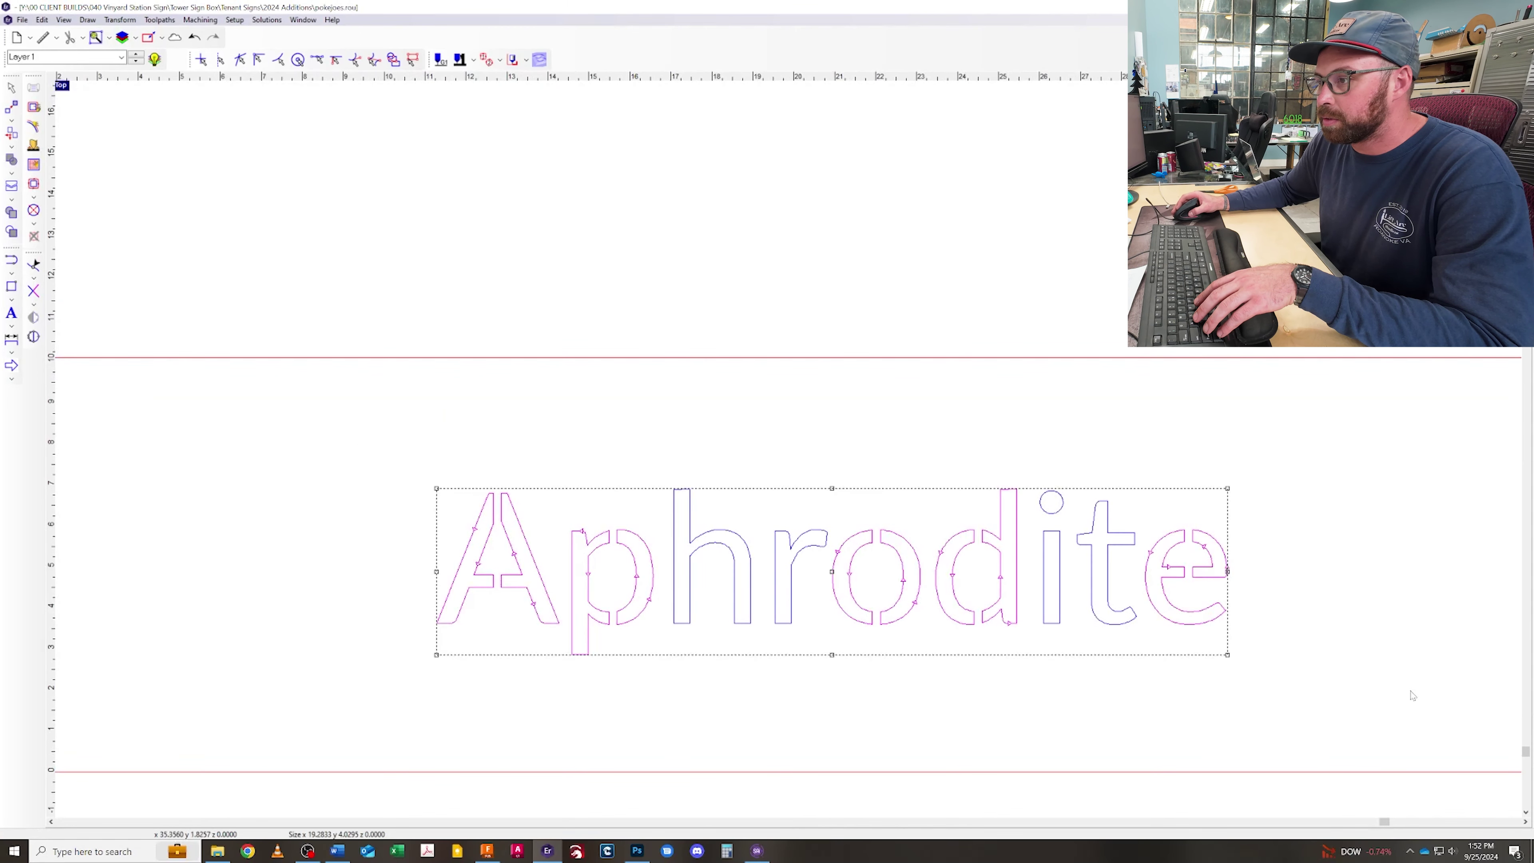
{"action": "left_click", "coordinate": [119, 19]}
{"action": "mouse_move", "coordinate": [169, 180]}
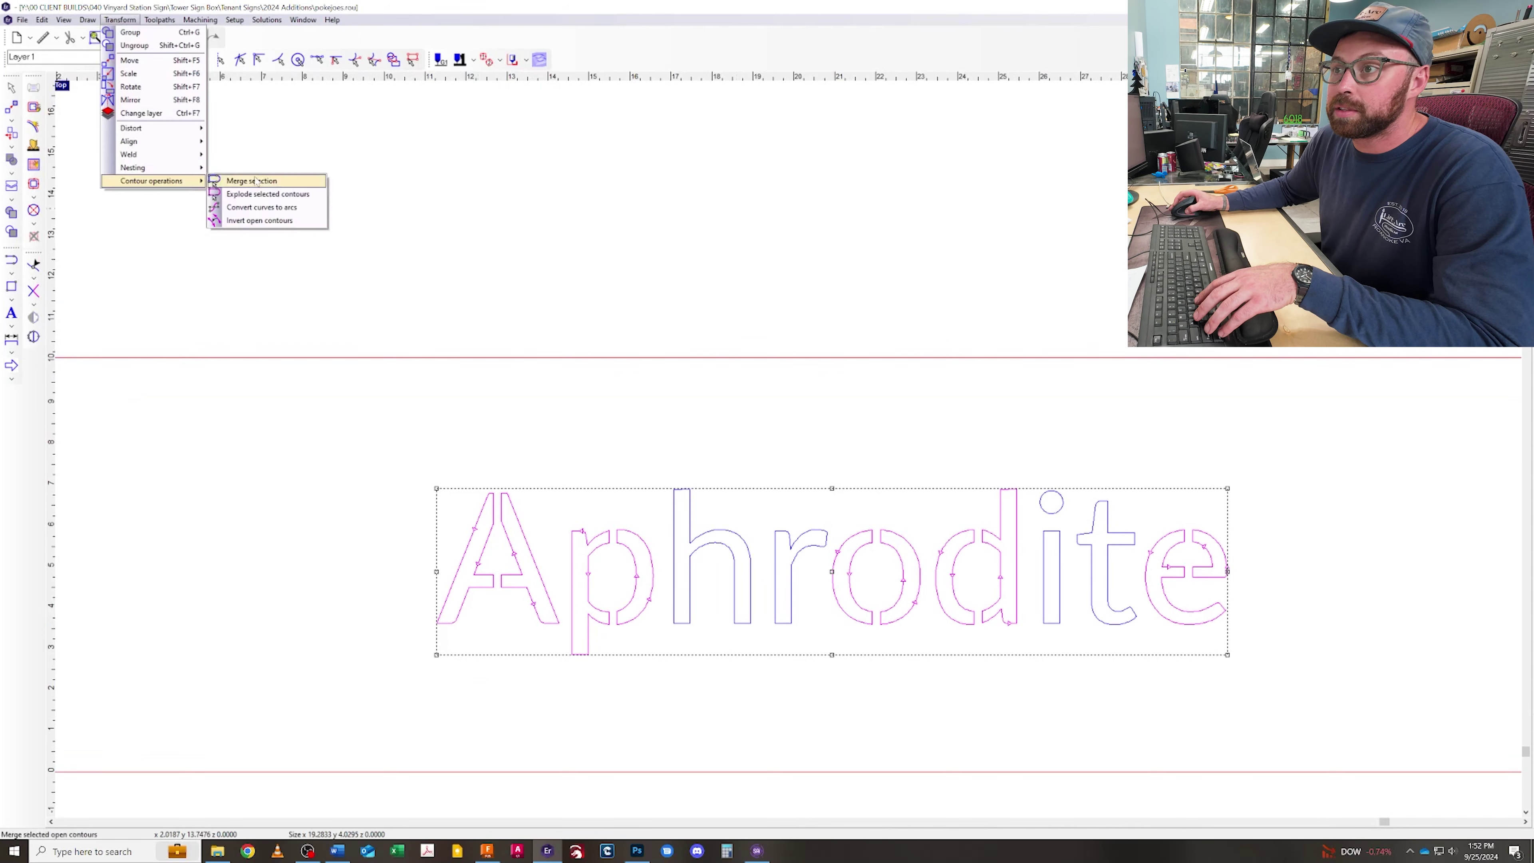
{"action": "left_click", "coordinate": [255, 181]}
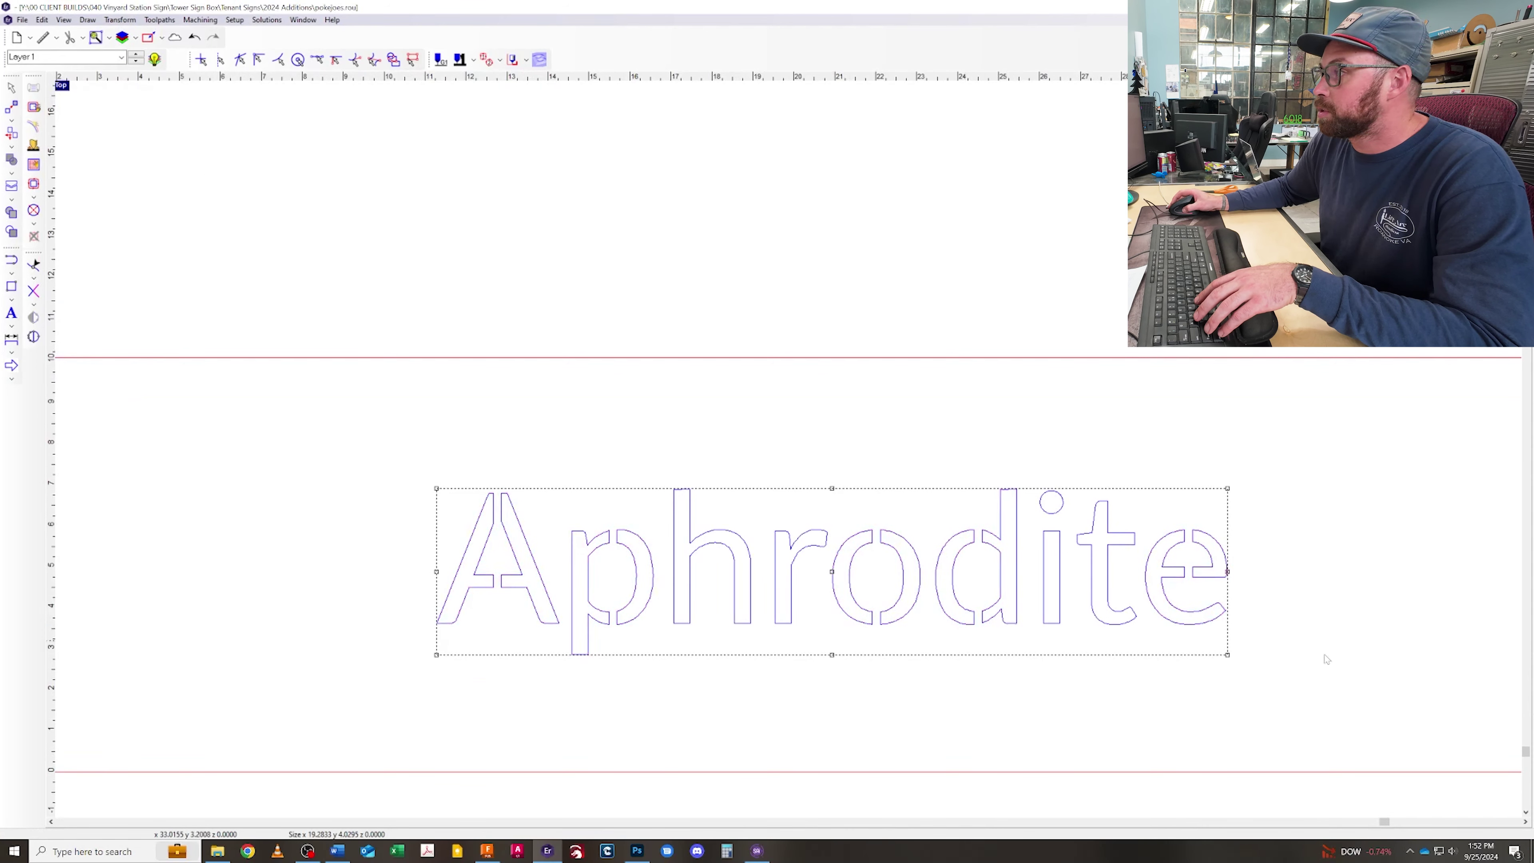
{"action": "mouse_move", "coordinate": [1316, 696]}
{"action": "left_mouse_down"}
{"action": "mouse_move", "coordinate": [575, 456]}
{"action": "mouse_move", "coordinate": [349, 440]}
{"action": "left_mouse_up"}
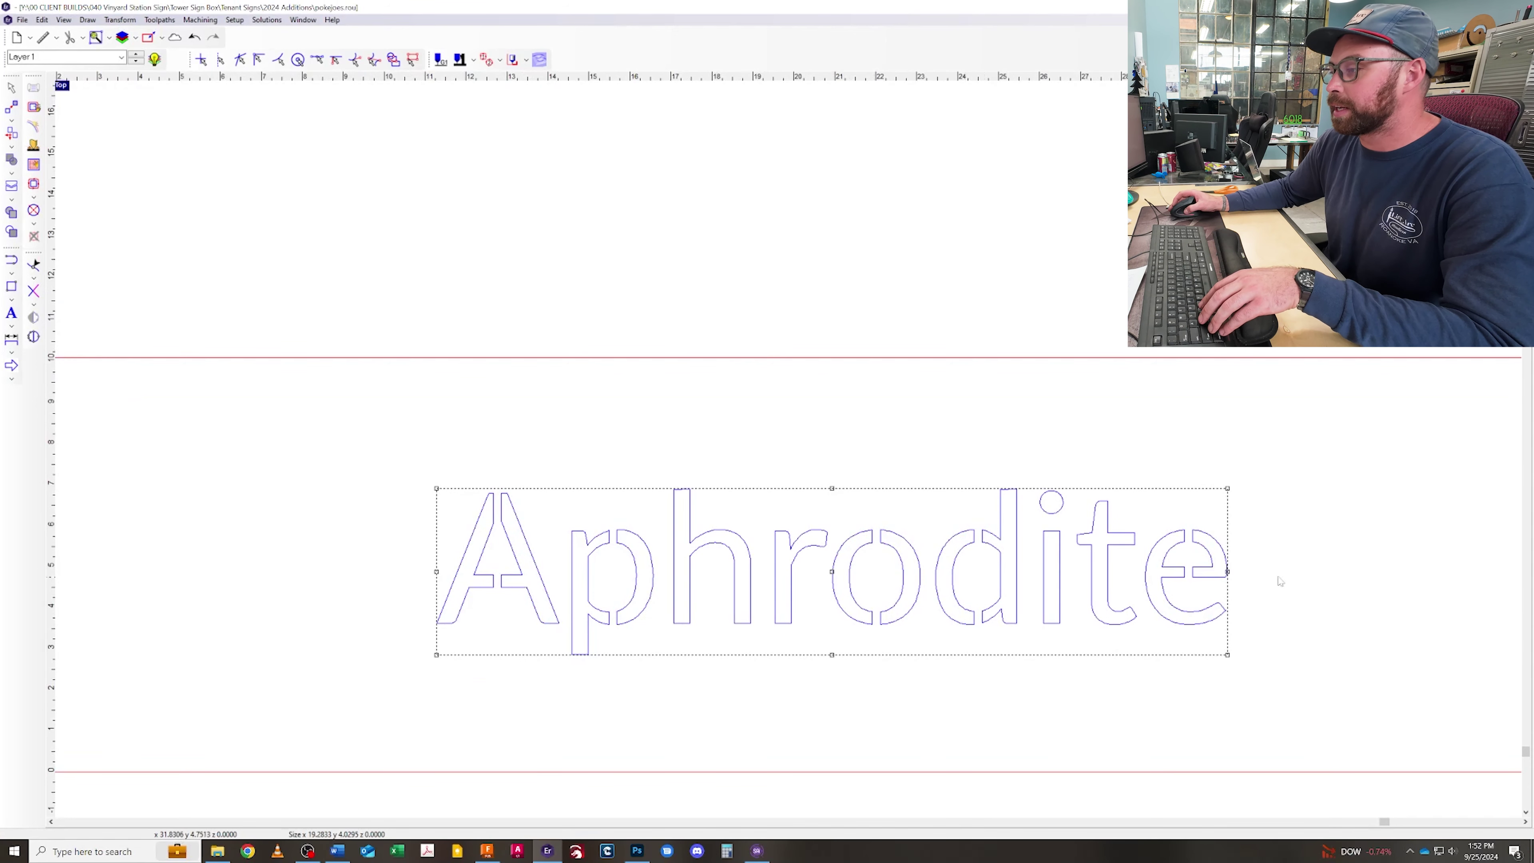
{"action": "left_click", "coordinate": [1283, 593]}
{"action": "left_click_drag", "start_coordinate": [1393, 700], "coordinate": [328, 446]}
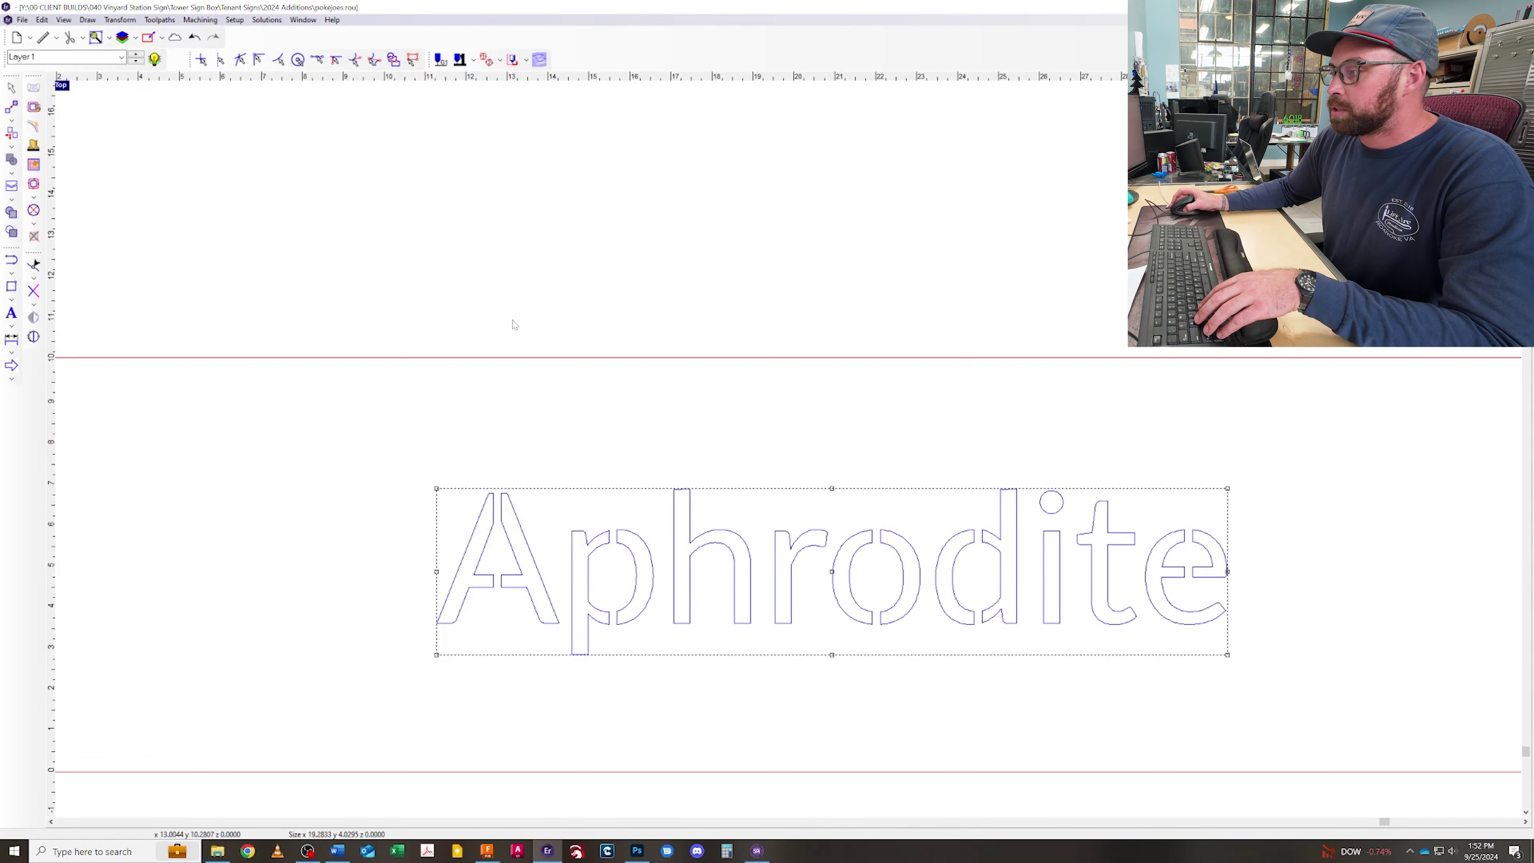
- Create kerf-compensation toolpaths with 0.0740 in kerf width and Internal (female) offset
{"action": "left_click", "coordinate": [33, 107]}
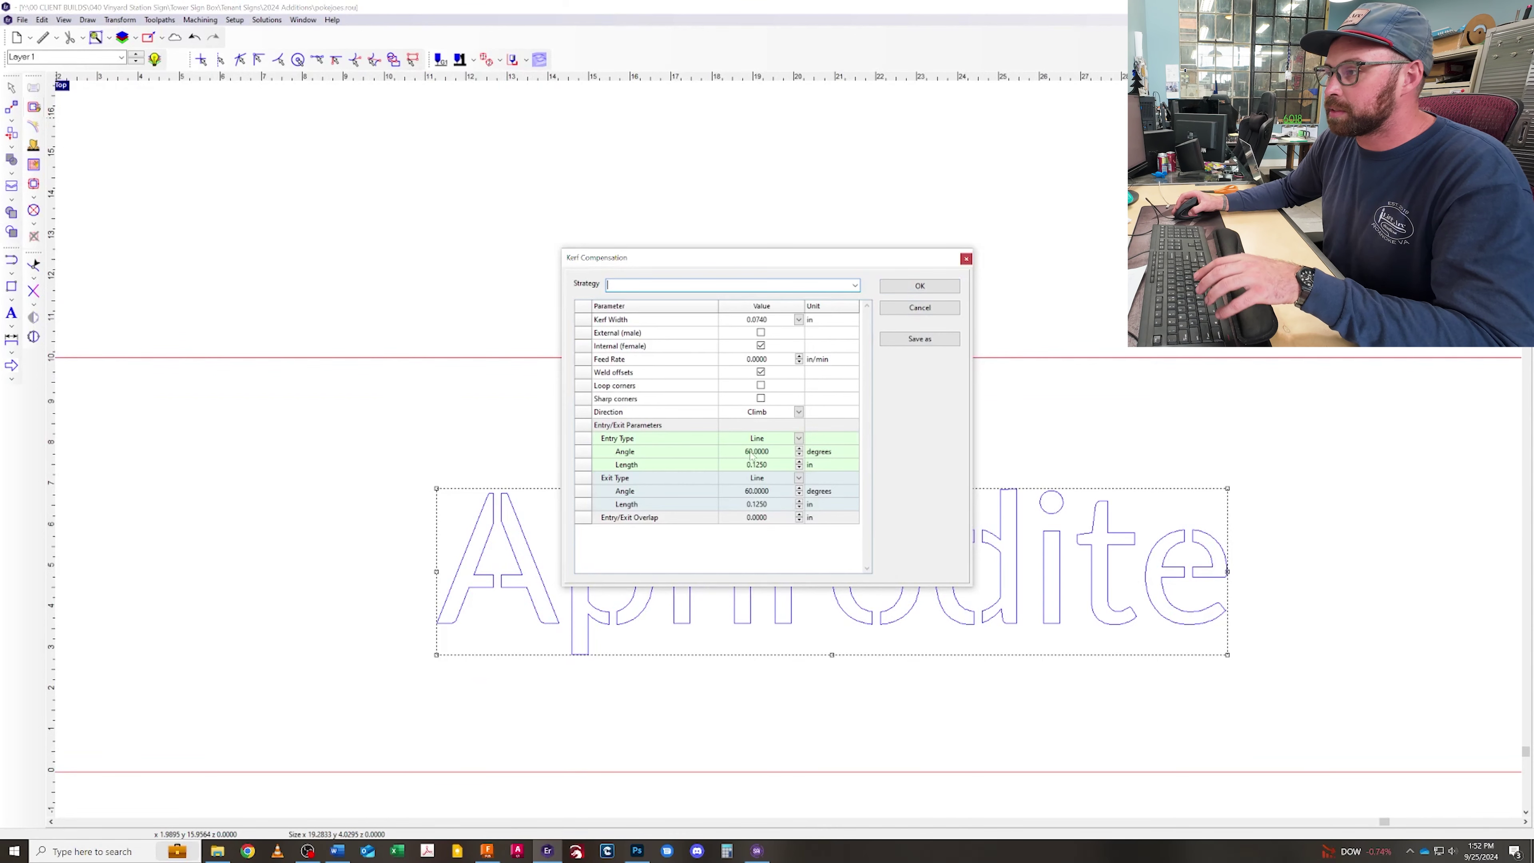
{"action": "left_click", "coordinate": [919, 286]}
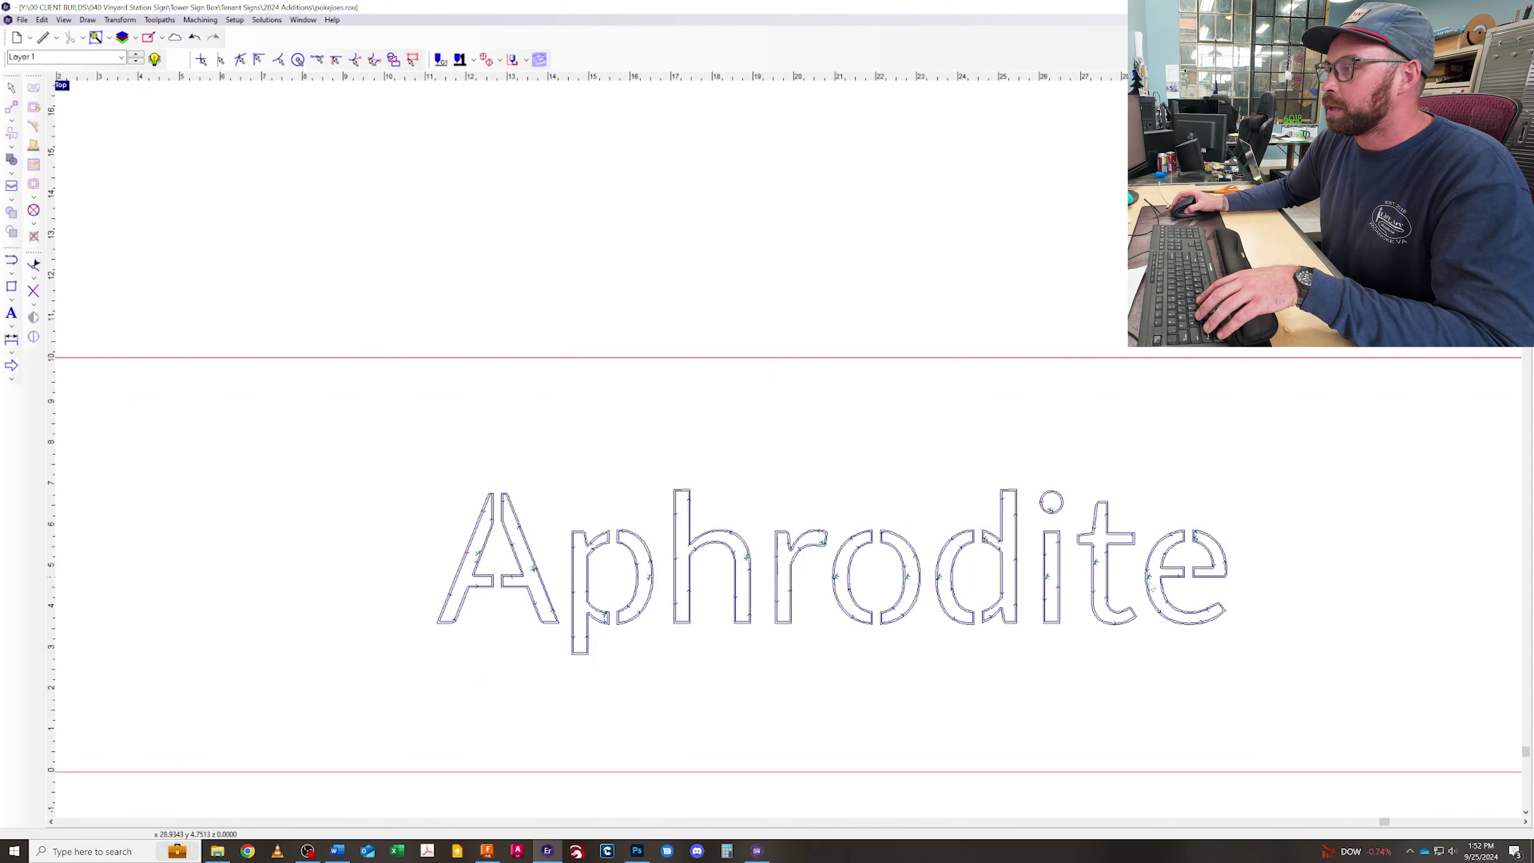
{"action": "scroll", "coordinate": [1166, 589], "scroll_direction": "up", "scroll_amount": 3}
{"action": "scroll", "coordinate": [1167, 589], "scroll_direction": "up", "scroll_amount": 2}
{"action": "scroll", "coordinate": [1167, 590], "scroll_direction": "down", "scroll_amount": 5}
{"action": "left_click_drag", "start_coordinate": [178, 299], "coordinate": [1306, 668]}
{"action": "right_click", "coordinate": [648, 541]}
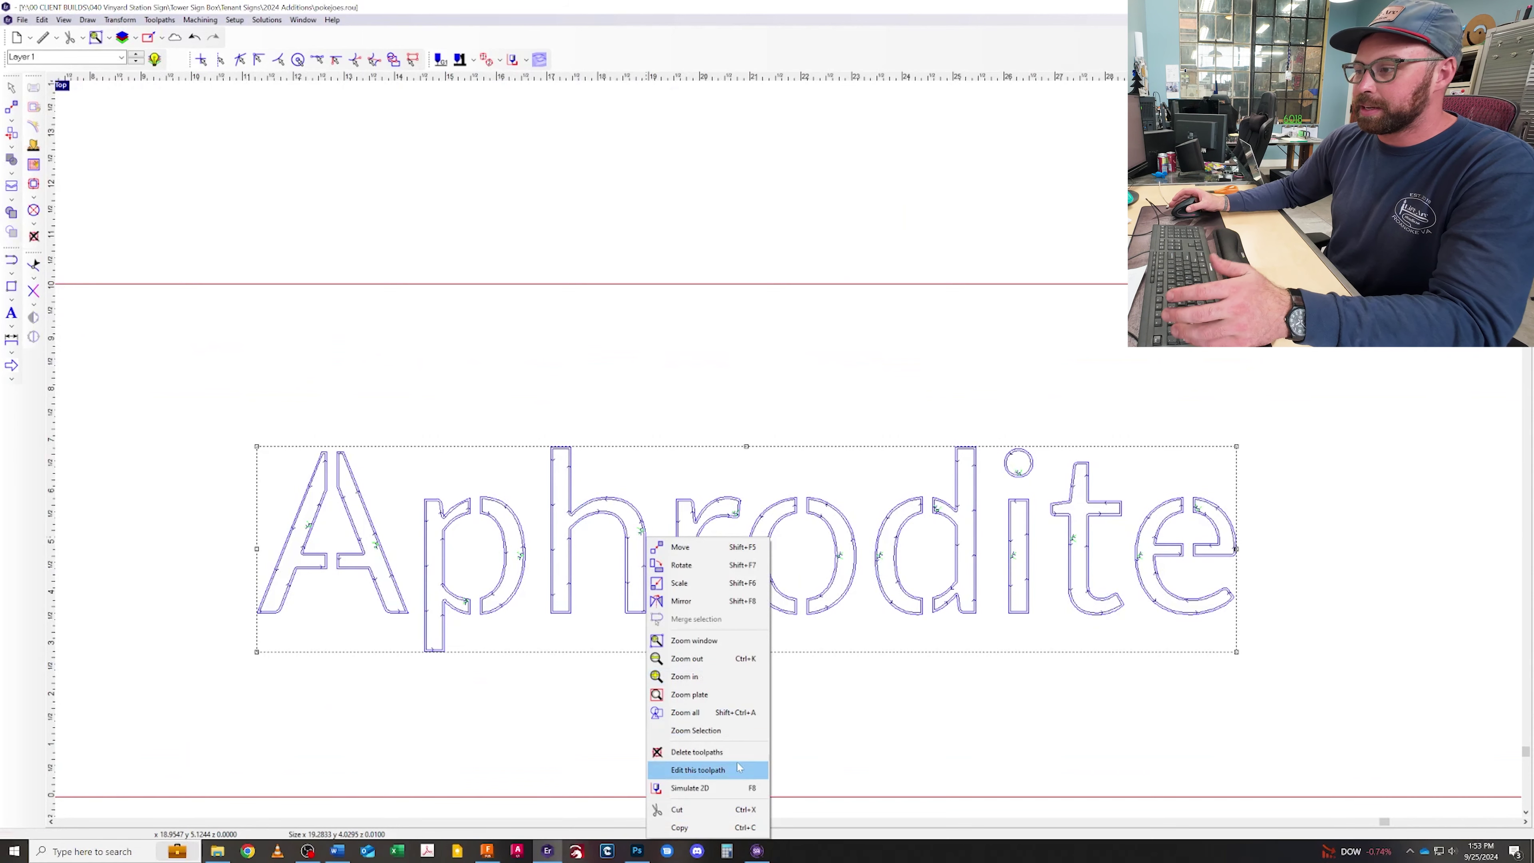
- Edit the kerf toolpath to use External (male) instead of Internal (female) offset
{"action": "left_click", "coordinate": [724, 770]}
{"action": "left_click", "coordinate": [761, 332]}
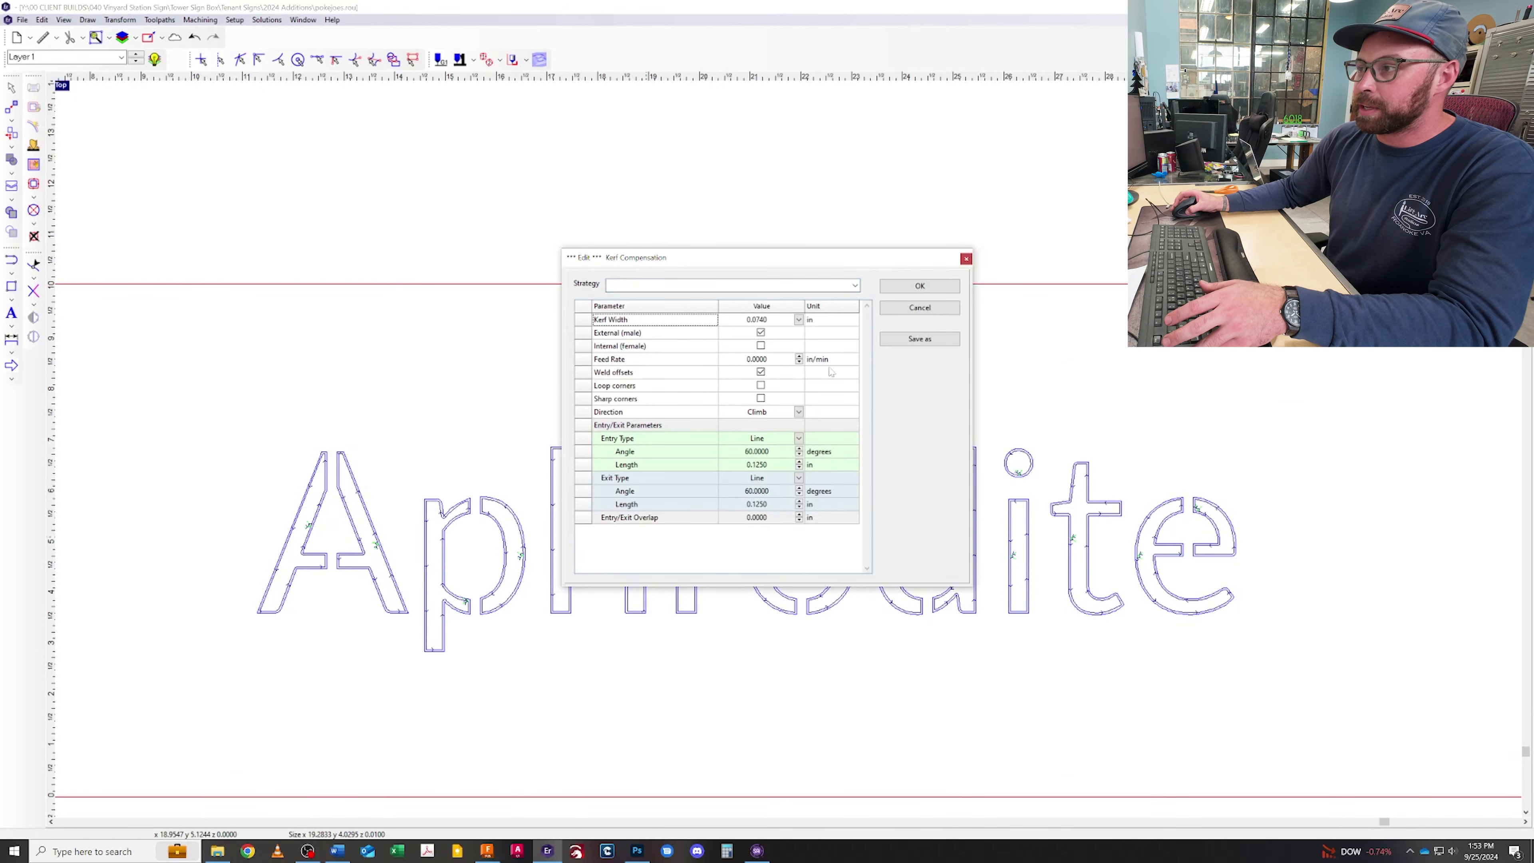
{"action": "left_click", "coordinate": [918, 286]}
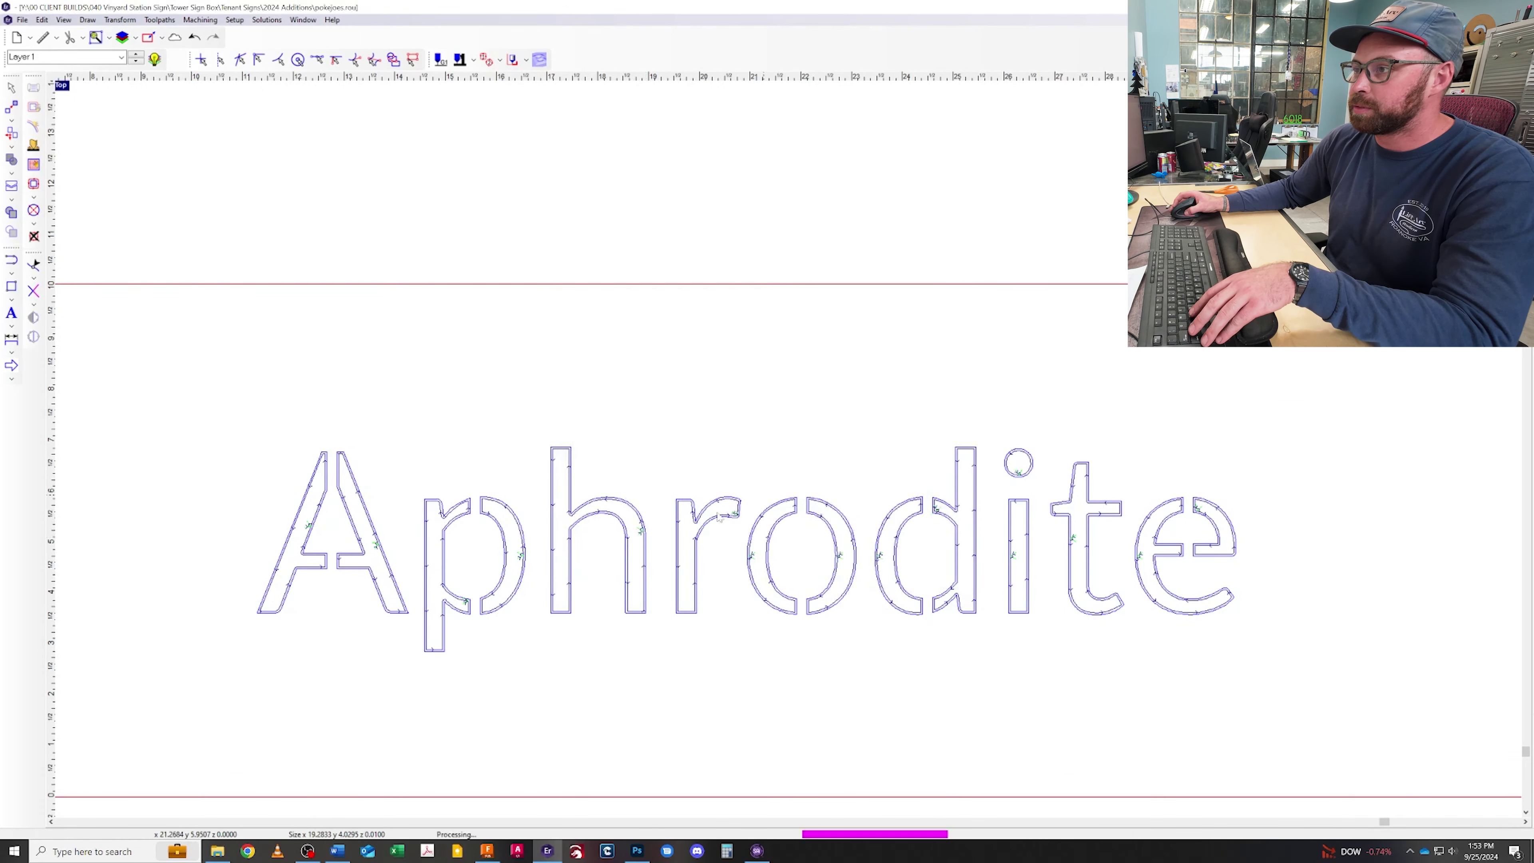
{"action": "scroll", "coordinate": [513, 562], "scroll_direction": "up", "scroll_amount": 3}
{"action": "scroll", "coordinate": [509, 569], "scroll_direction": "up", "scroll_amount": 3}
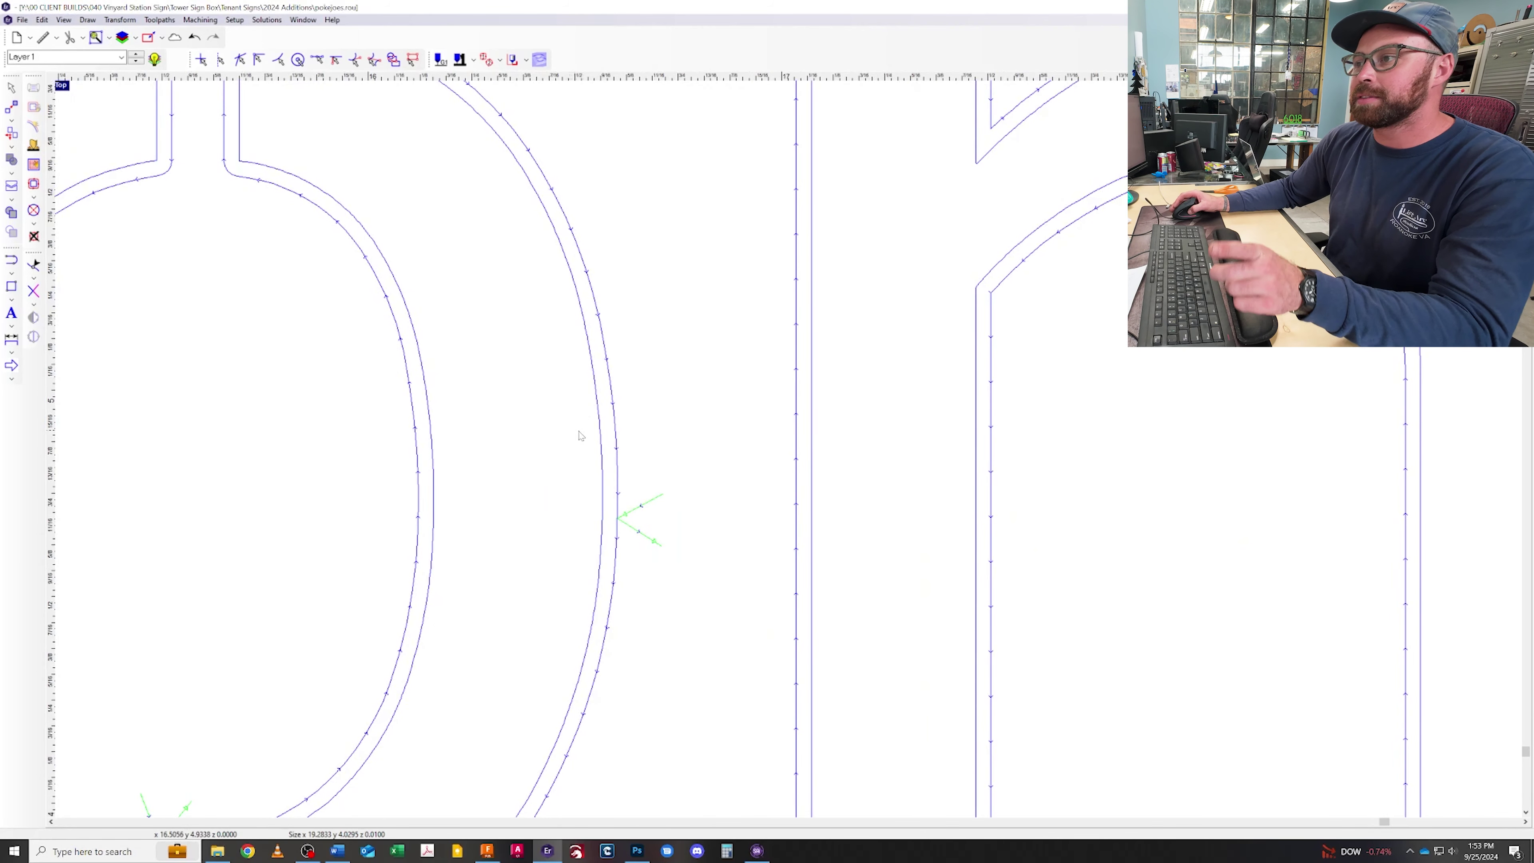
{"action": "scroll", "coordinate": [579, 435], "scroll_direction": "down", "scroll_amount": 6}
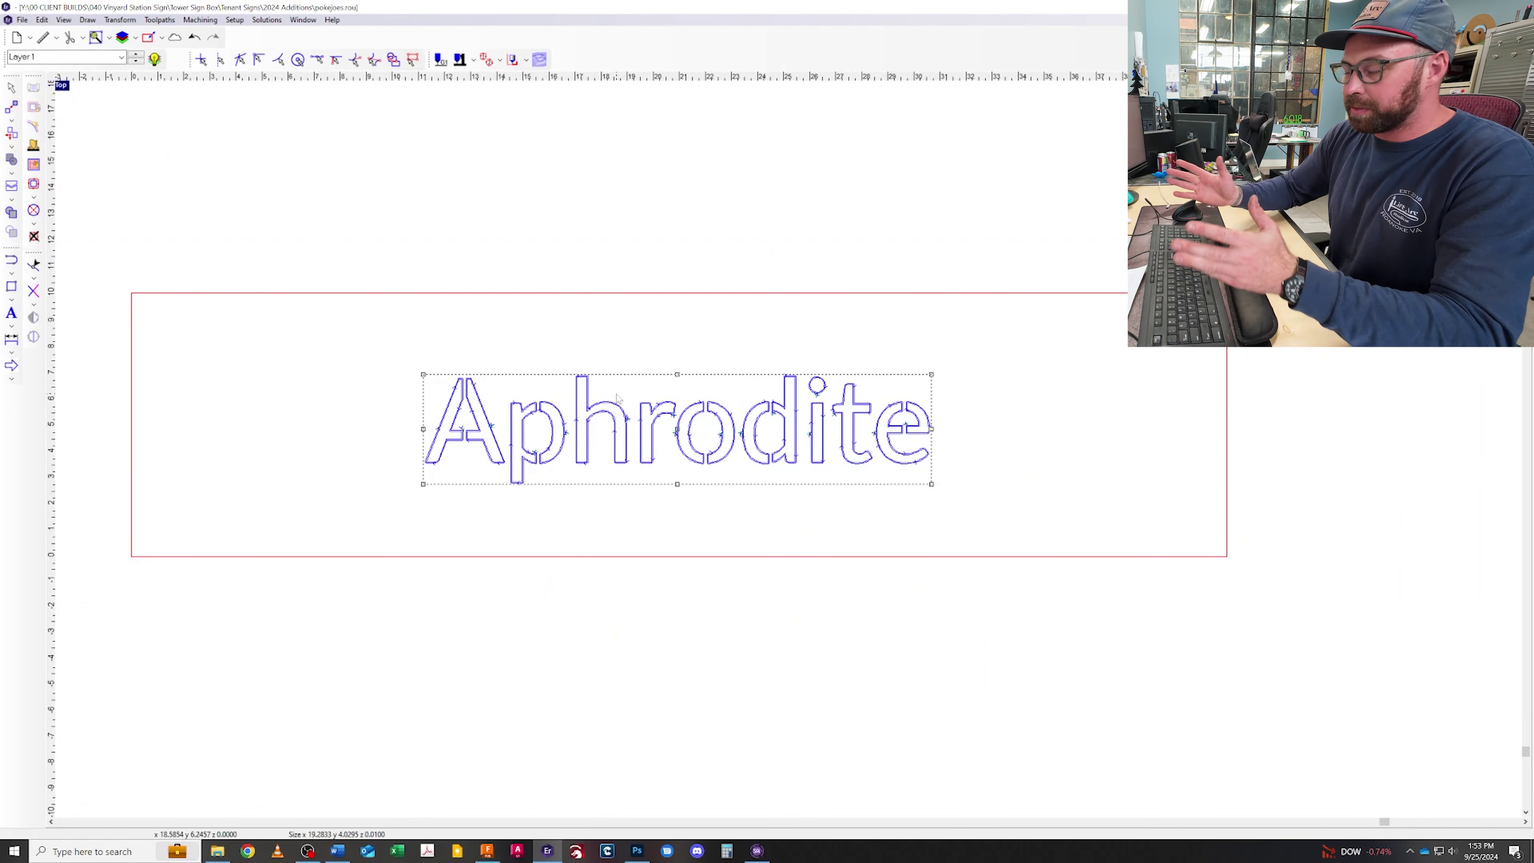
- Reselect the word and reopen the kerf toolpath settings, closing them unchanged
{"action": "left_click", "coordinate": [1046, 417]}
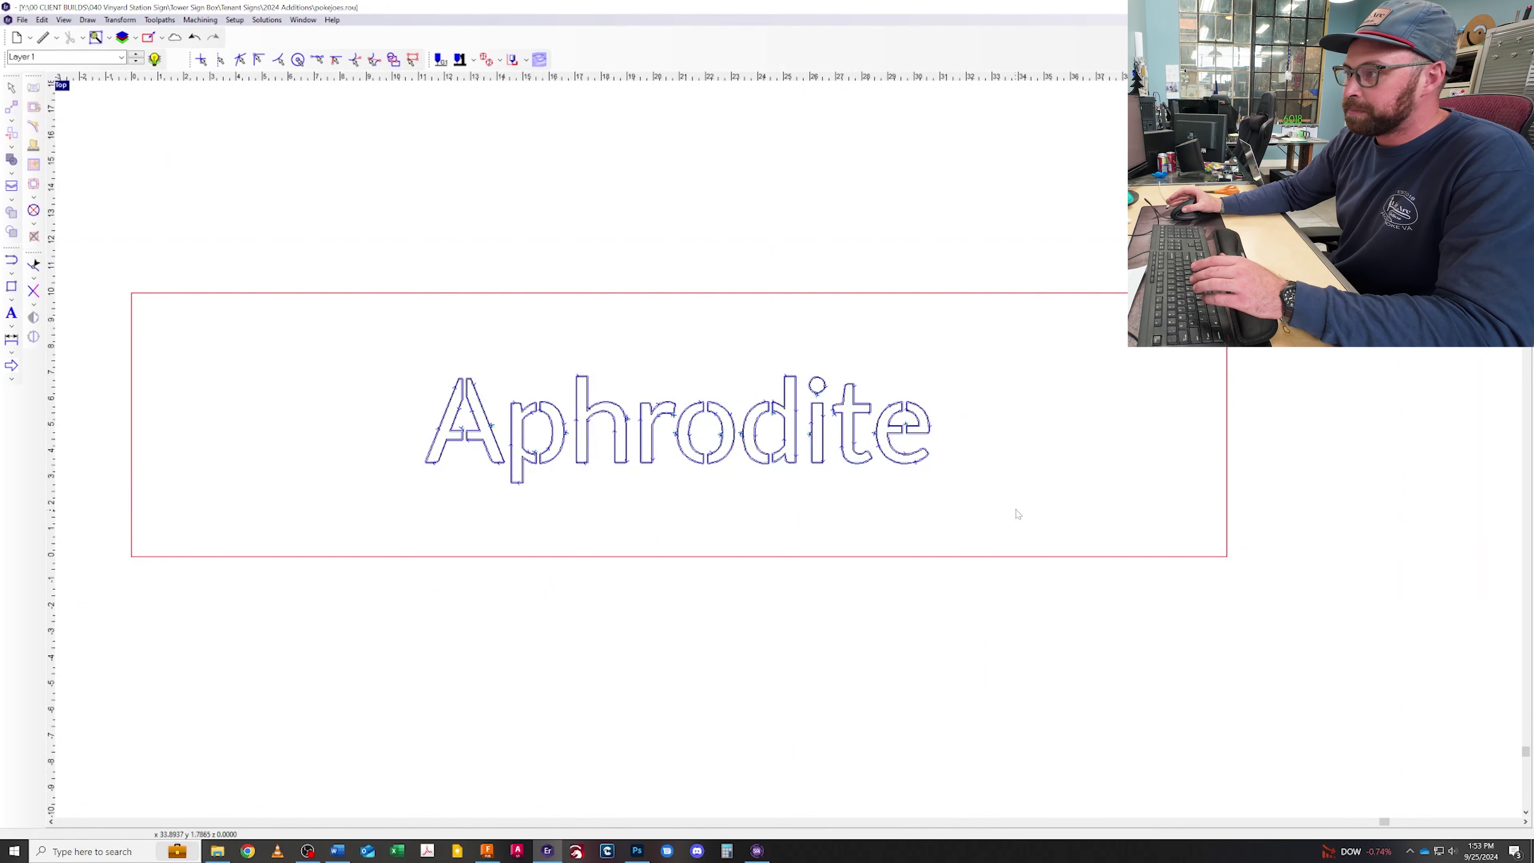
{"action": "left_click_drag", "start_coordinate": [1017, 514], "coordinate": [490, 275]}
{"action": "right_click", "coordinate": [590, 452]}
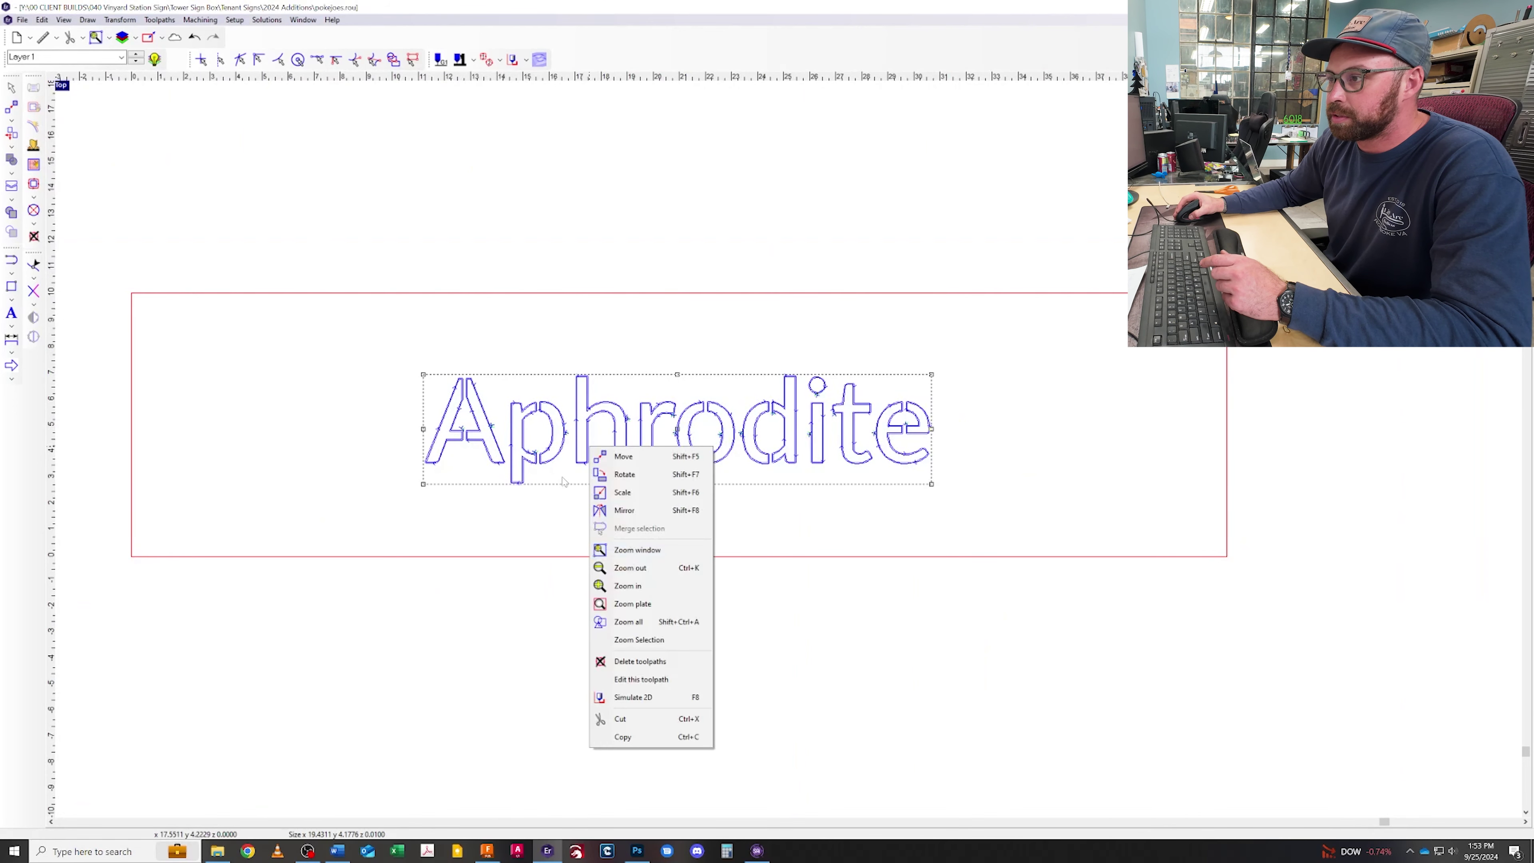
{"action": "left_click", "coordinate": [641, 677]}
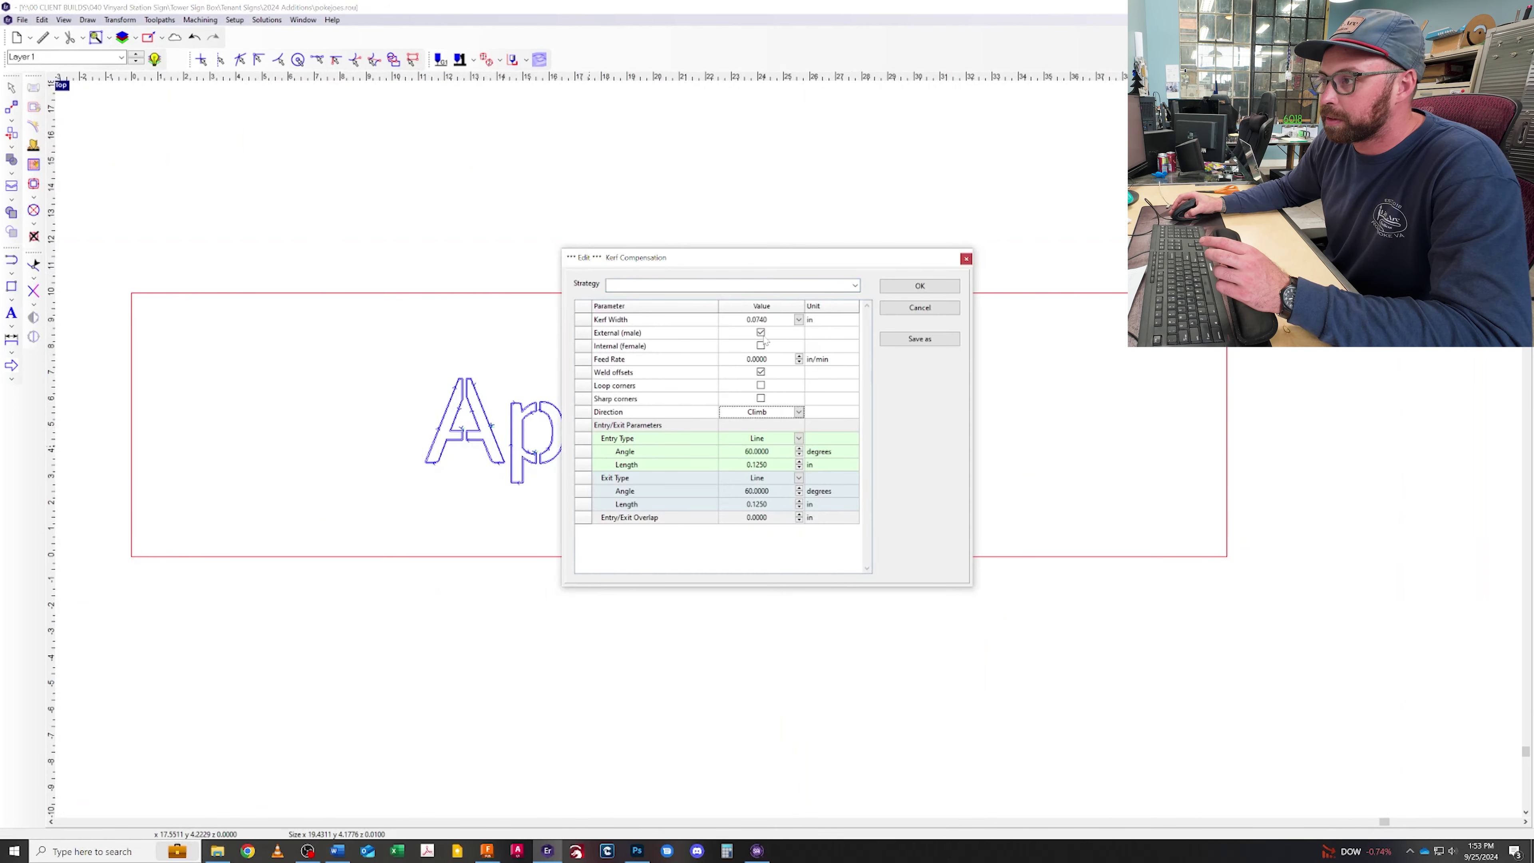
{"action": "key", "text": "Return"}
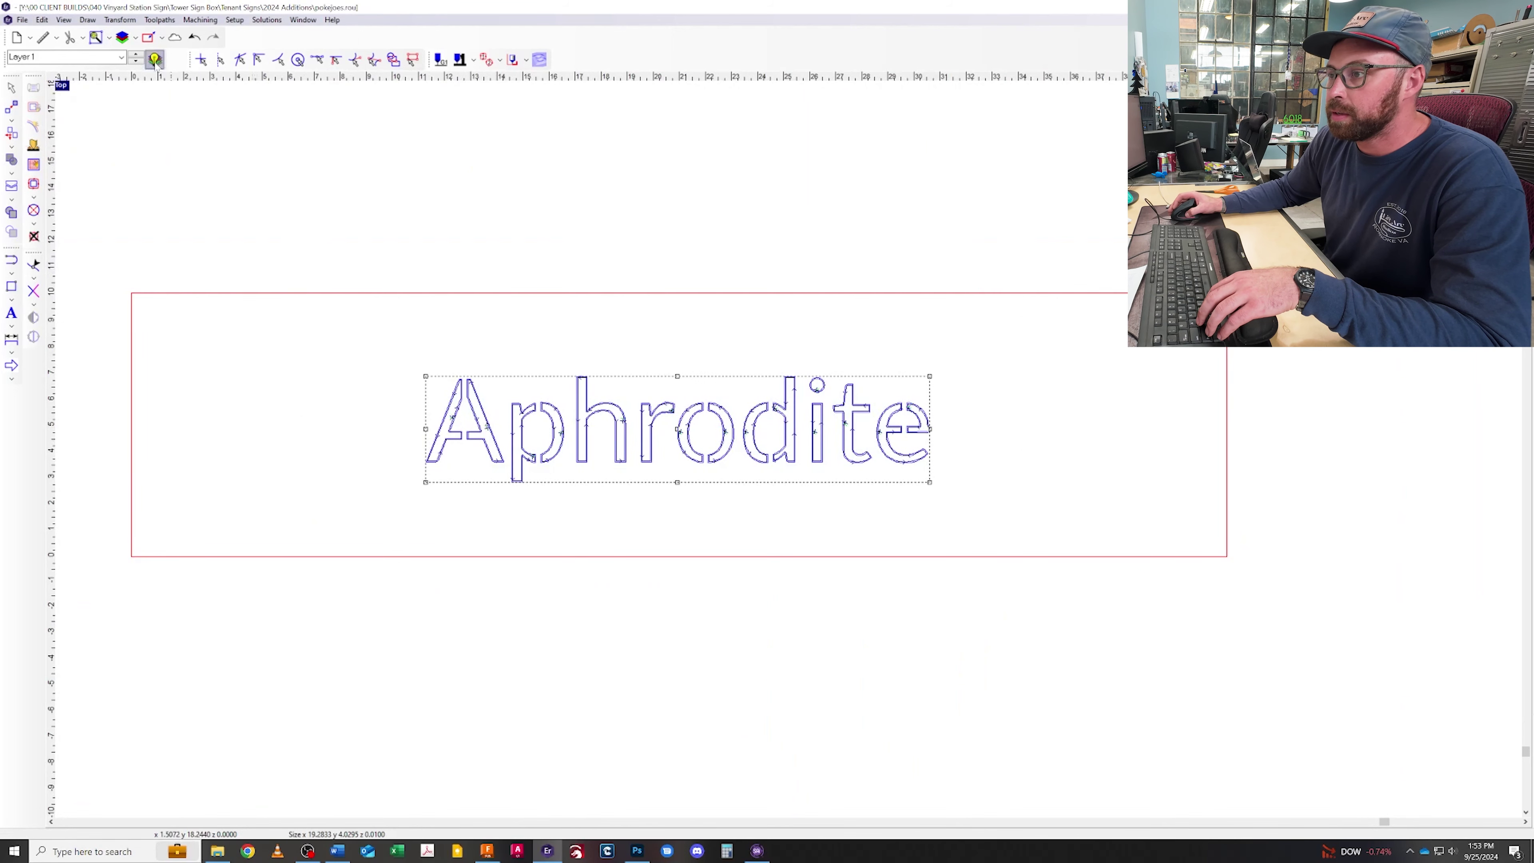
- Export the Aphrodite toolpaths through the ShopSabre Plasma driver to a TAP file
{"action": "key", "text": "minus"}
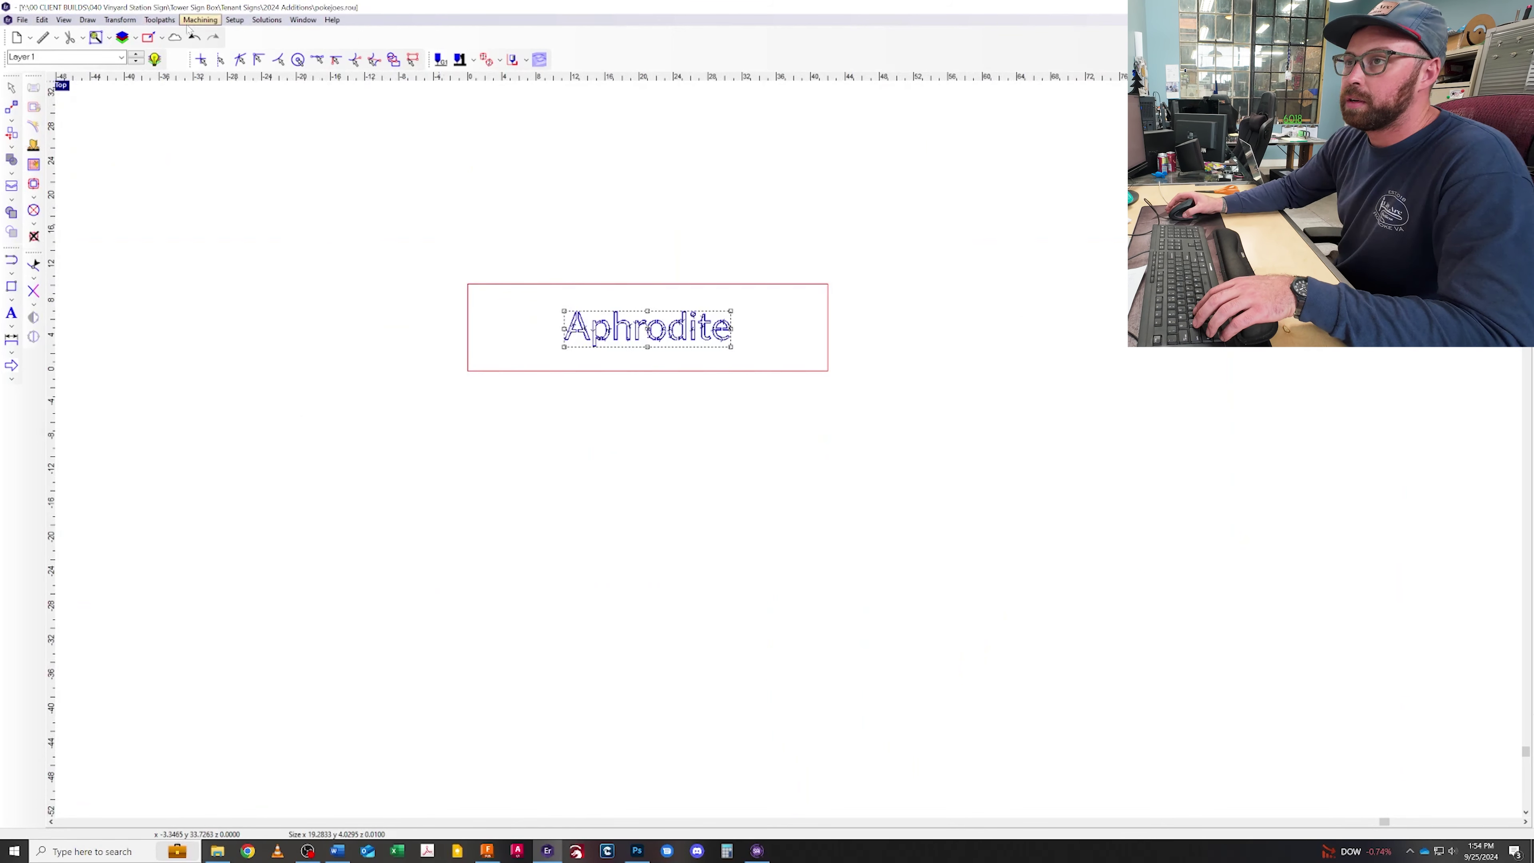
{"action": "left_click", "coordinate": [189, 22]}
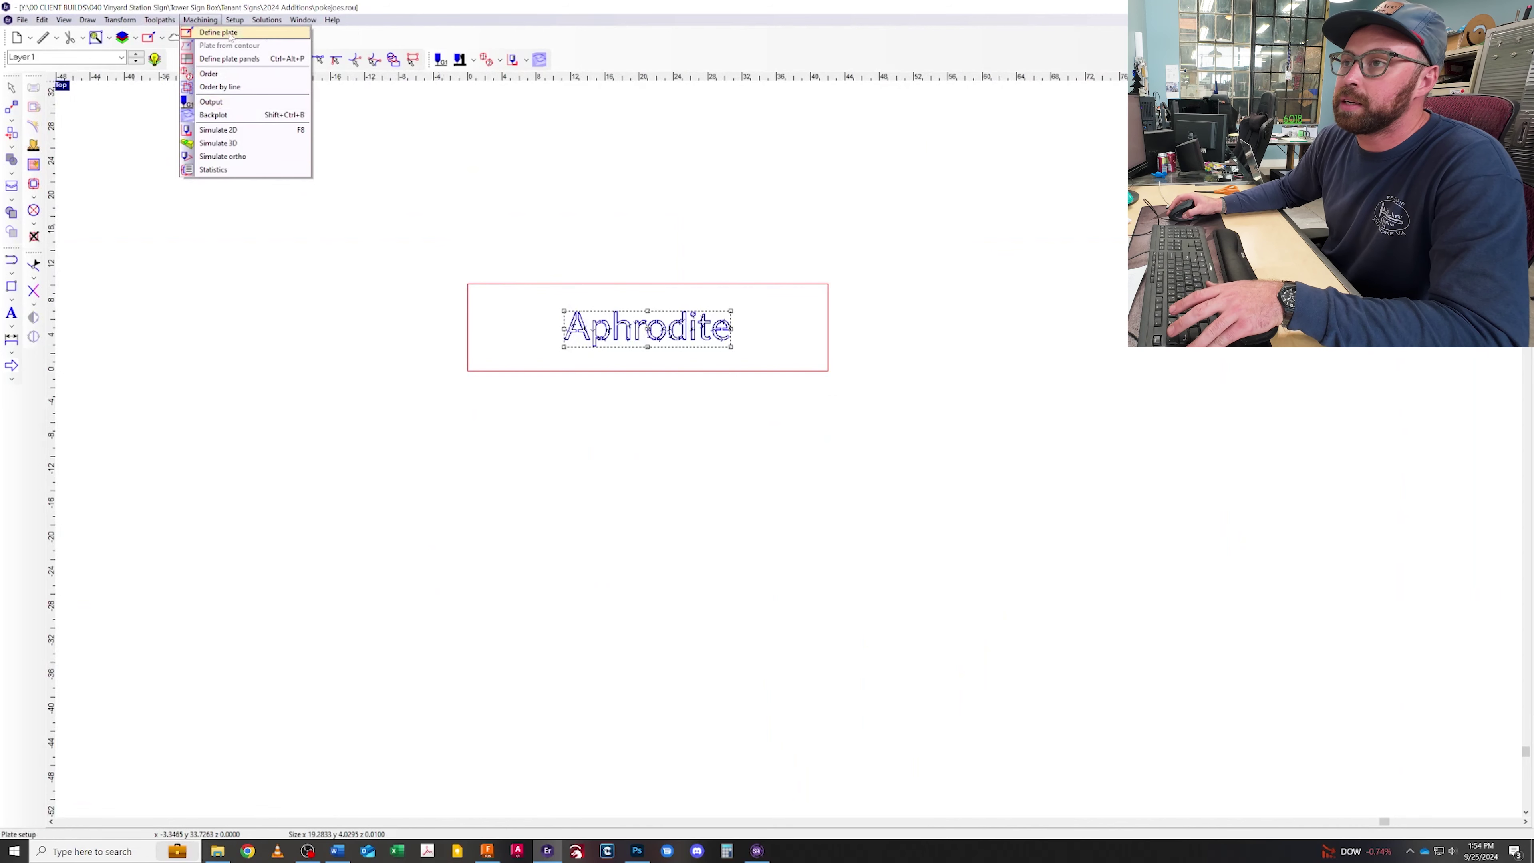
{"action": "left_click", "coordinate": [210, 101]}
{"action": "left_click", "coordinate": [914, 296]}
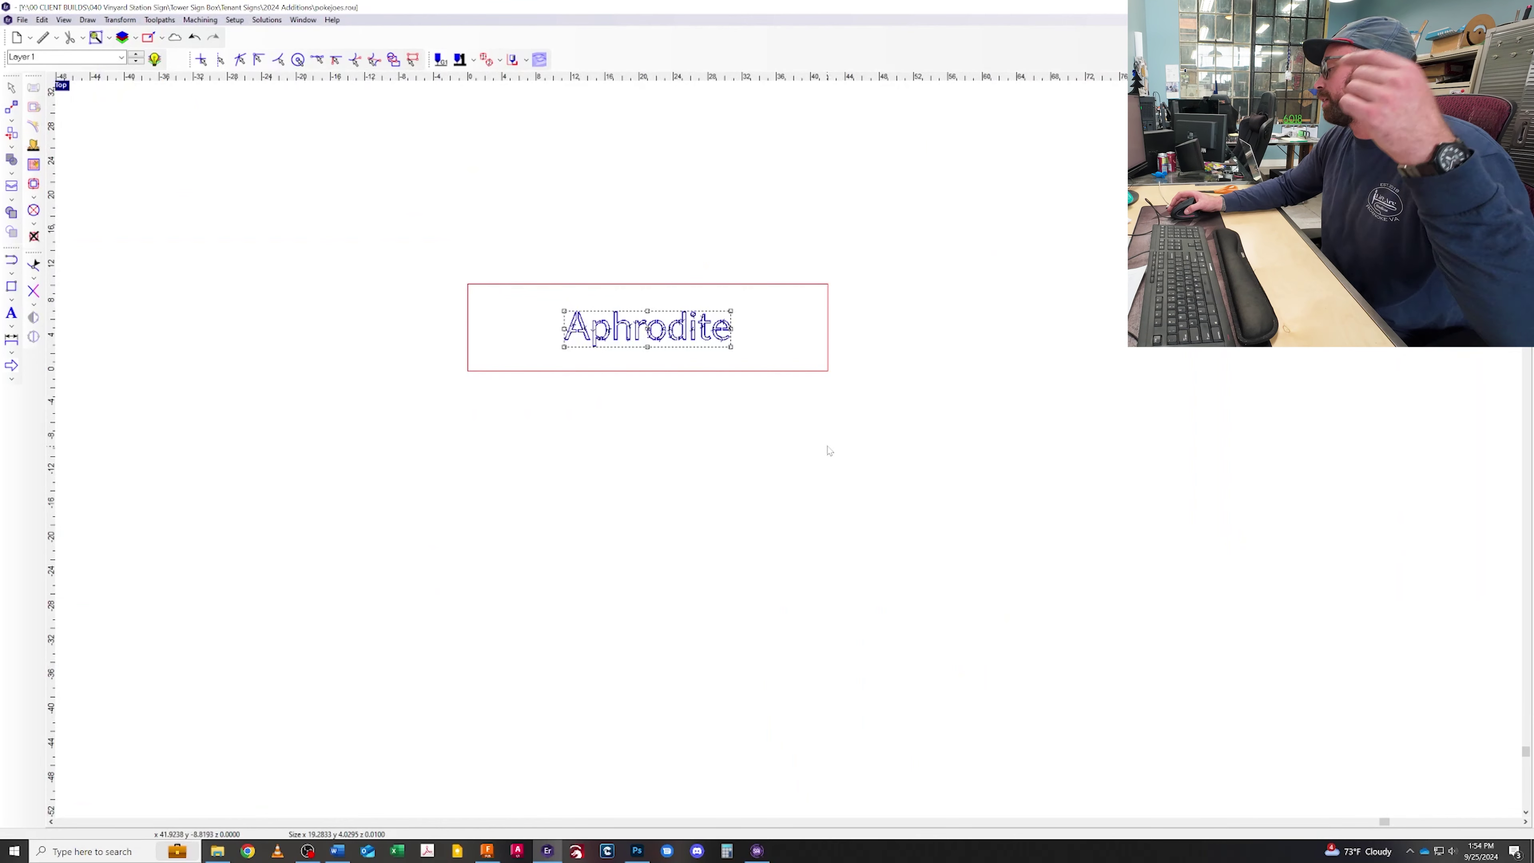
- Deselect the Aphrodite text and zoom to view the whole plate
{"action": "left_click", "coordinate": [858, 488]}
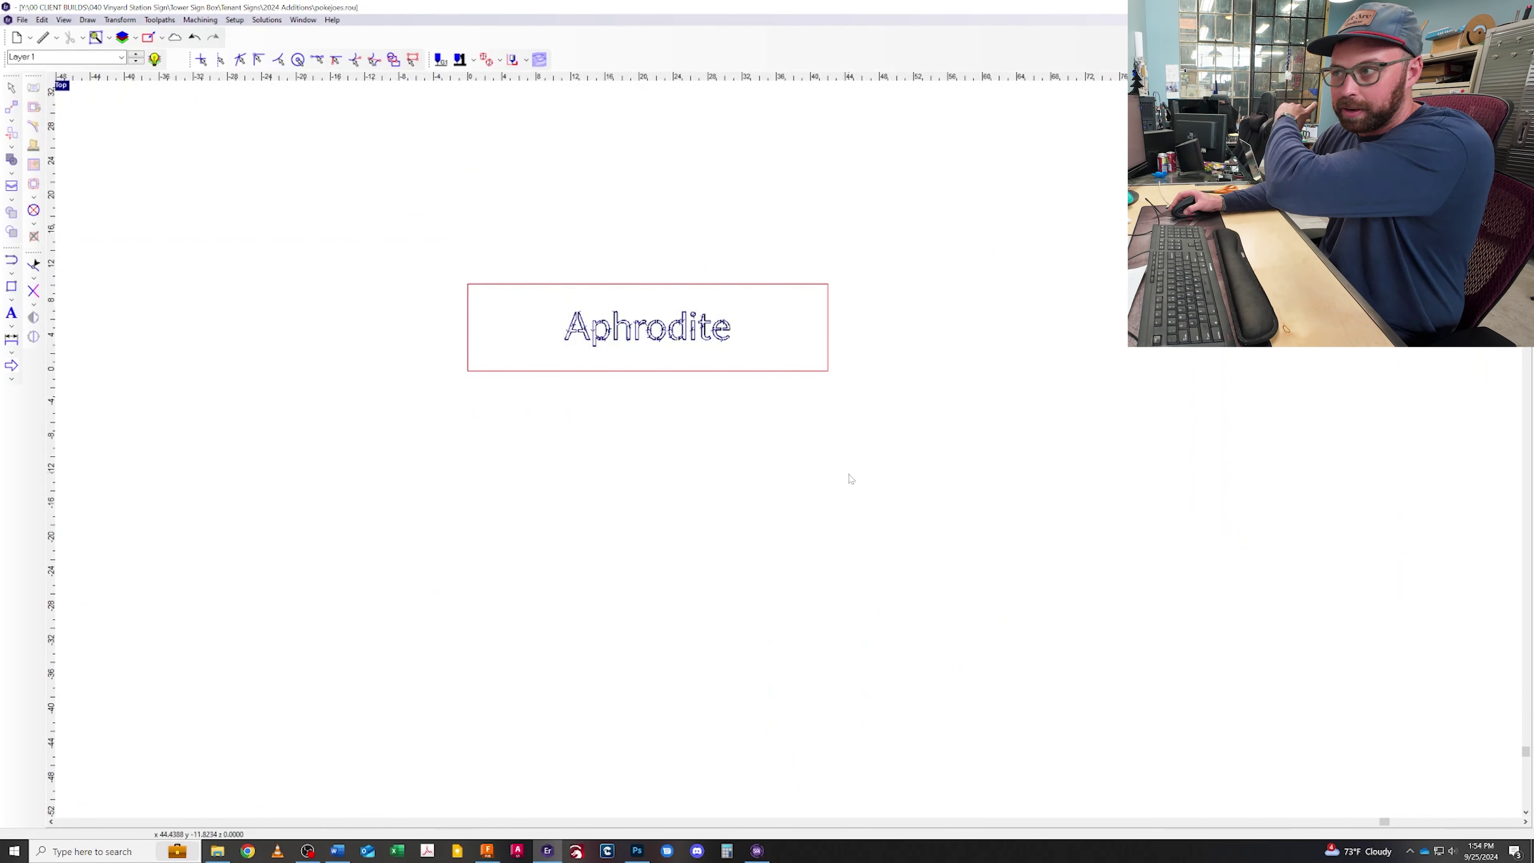
{"action": "scroll", "coordinate": [846, 499], "scroll_direction": "down", "scroll_amount": 3}
{"action": "scroll", "coordinate": [631, 314], "scroll_direction": "up", "scroll_amount": 2}
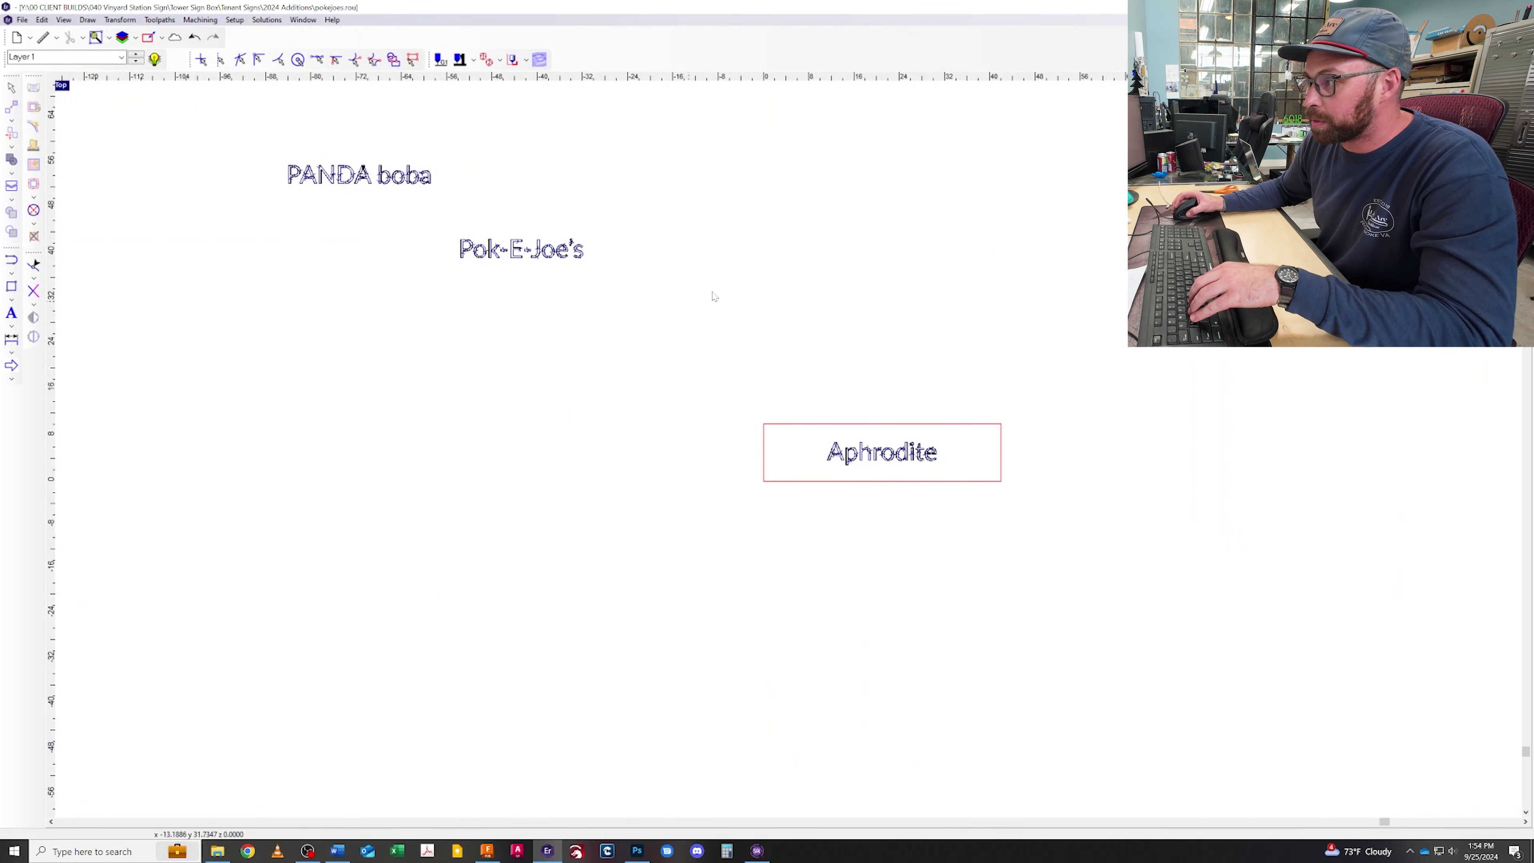